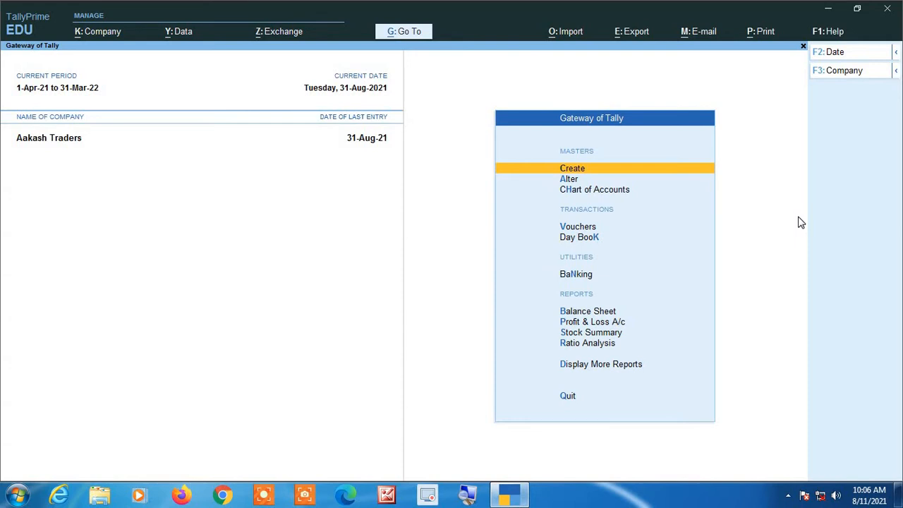
Open the list of existing voucher types for alteration from the accounting masters.
{"action": "key", "text": "Down"}
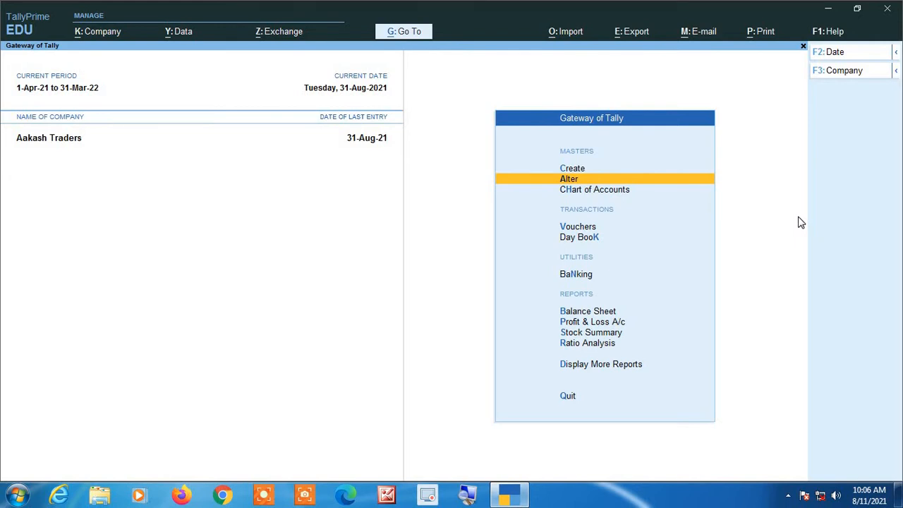
{"action": "key", "text": "Return"}
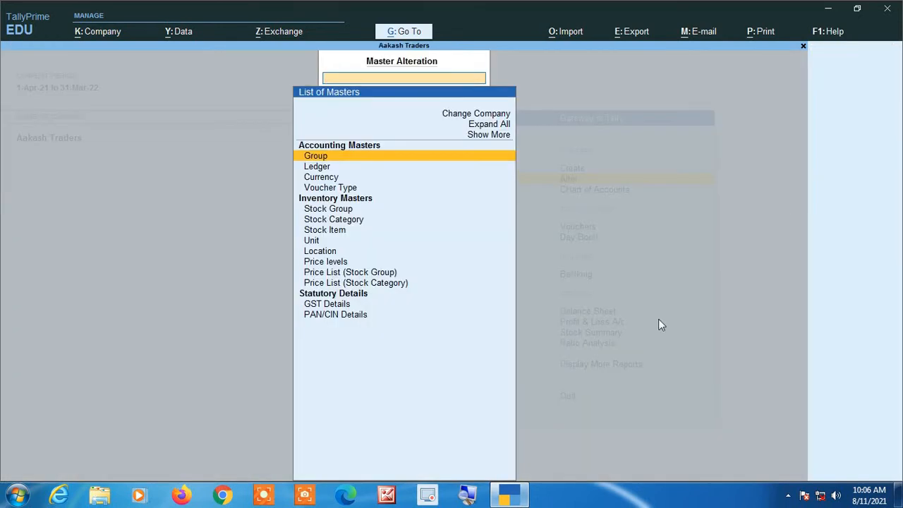
{"action": "left_click", "coordinate": [466, 494]}
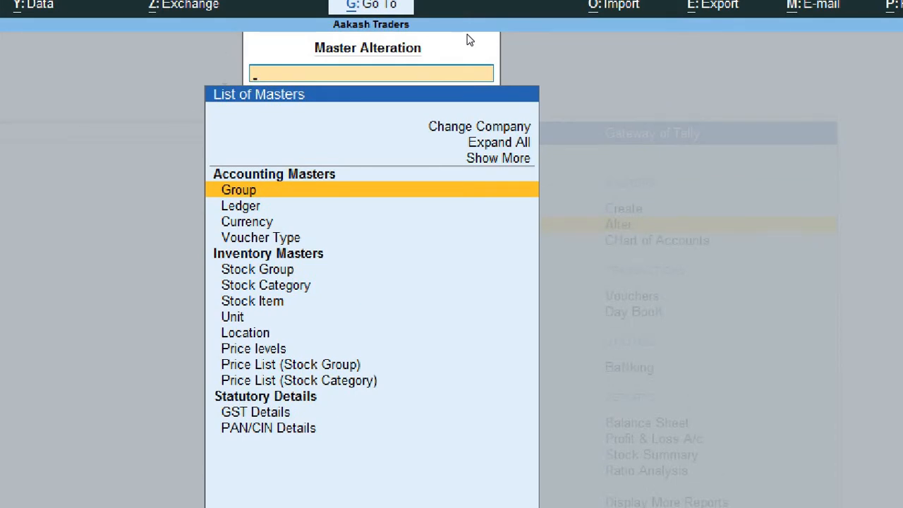
{"action": "key", "text": "Down"}
{"action": "key", "text": "Down"}
{"action": "key", "text": "Down"}
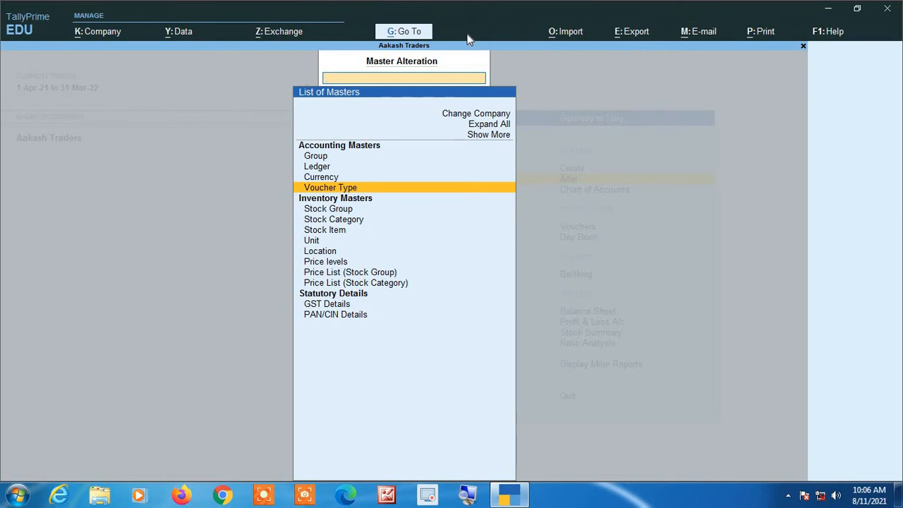
{"action": "key", "text": "Return"}
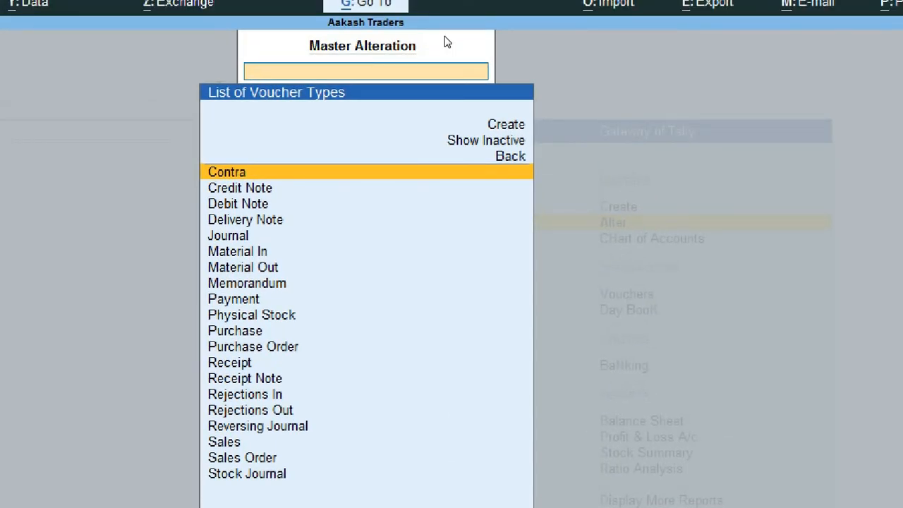
Open the Payment voucher type for alteration.
{"action": "key", "text": "Down"}
{"action": "key", "text": "Down"}
{"action": "key", "text": "Down"}
{"action": "key", "text": "Down"}
{"action": "key", "text": "Down"}
{"action": "key", "text": "Down"}
{"action": "key", "text": "Down"}
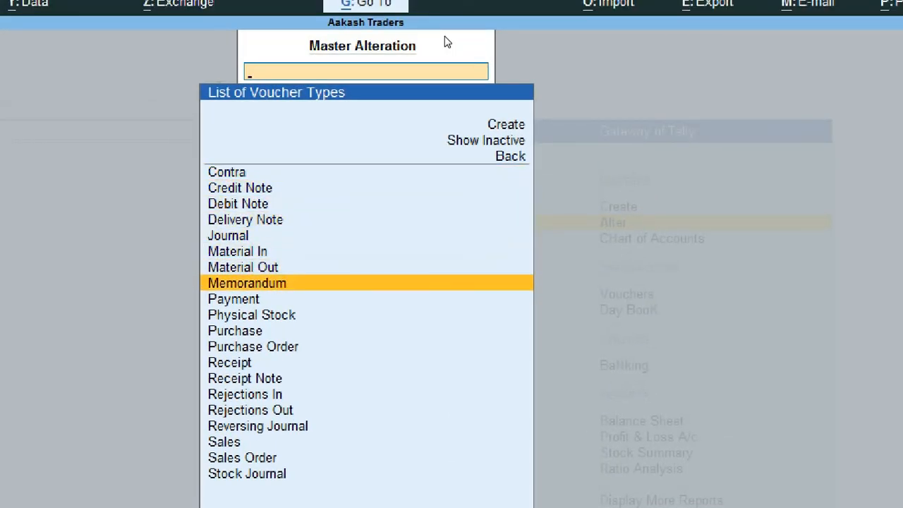
{"action": "key", "text": "Down"}
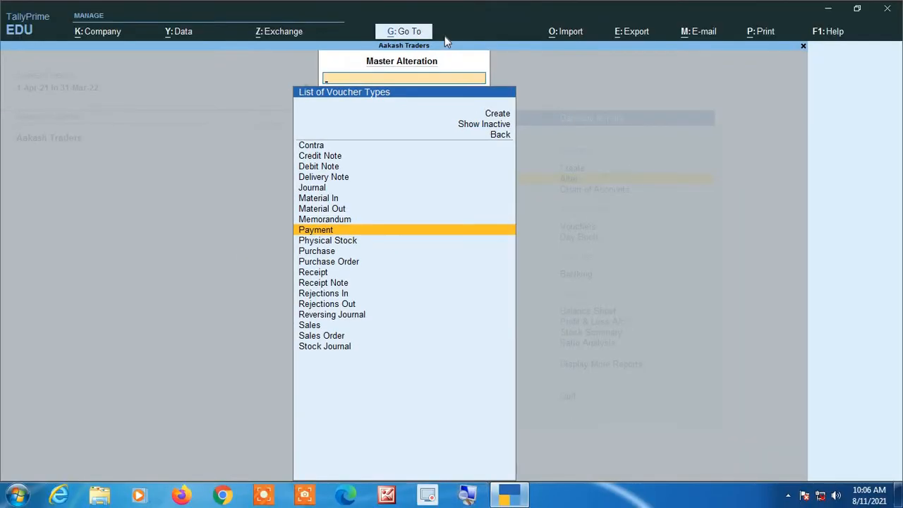
{"action": "key", "text": "Return"}
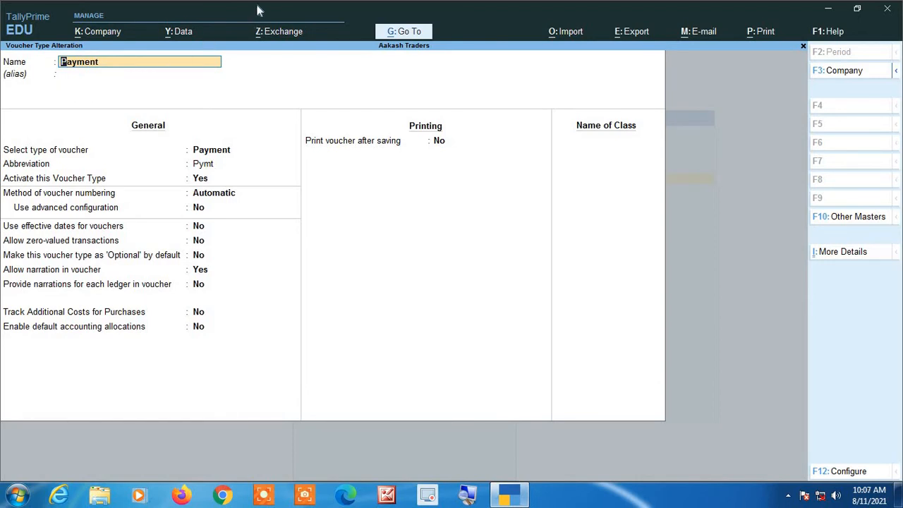
Keep the Payment voucher type's general and printing settings and advance to the first voucher class name entry.
{"action": "key", "text": "Return"}
{"action": "key", "text": "Return"}
{"action": "key", "text": "Return"}
{"action": "key", "text": "Return"}
{"action": "key", "text": "Return"}
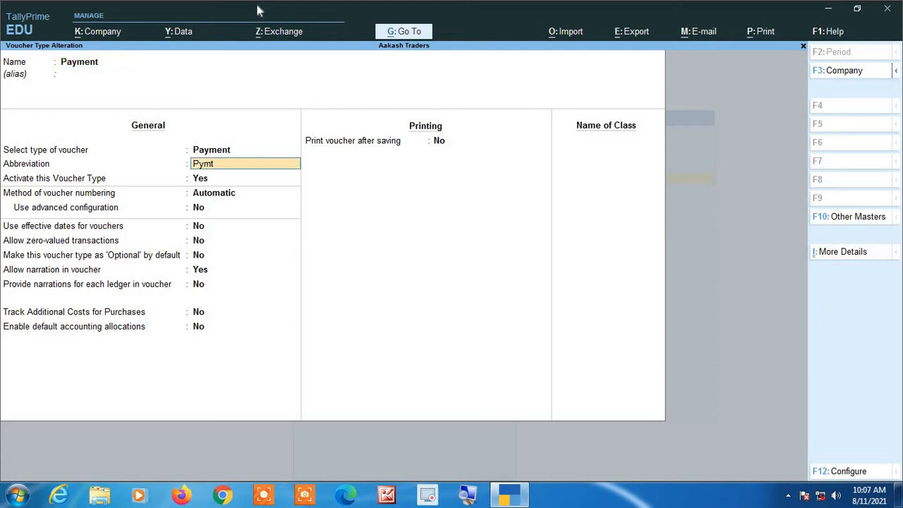
{"action": "key", "text": "Return"}
{"action": "key", "text": "Return"}
{"action": "key", "text": "Return"}
{"action": "key", "text": "Return"}
{"action": "key", "text": "Return"}
{"action": "key", "text": "Return"}
{"action": "key", "text": "Return"}
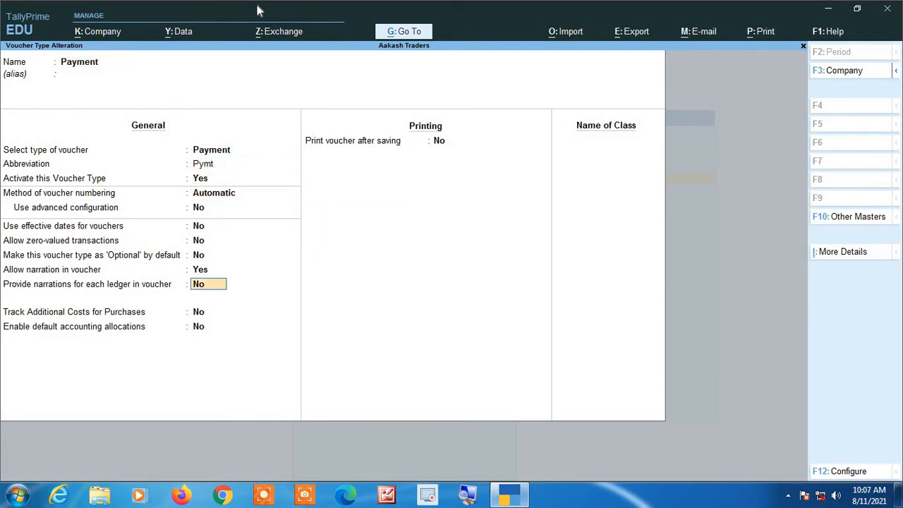
{"action": "key", "text": "Return"}
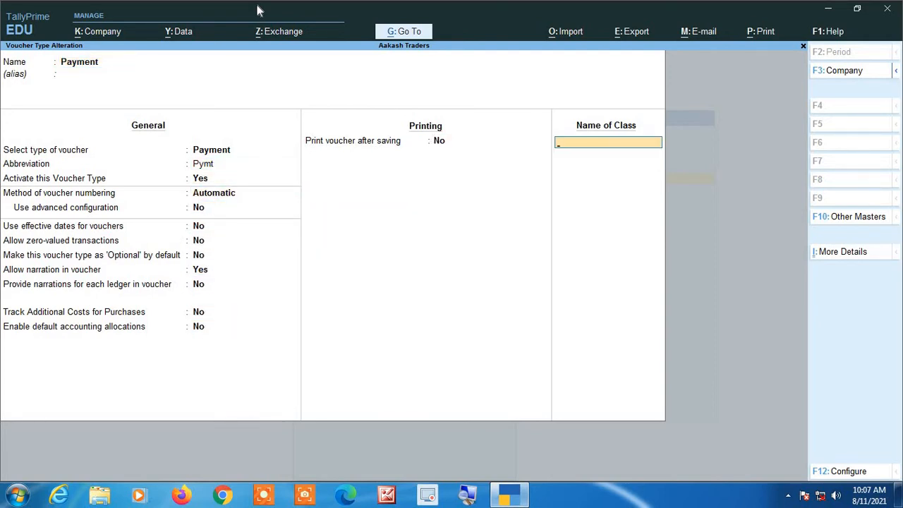
{"action": "left_click", "coordinate": [467, 496]}
{"action": "left_click", "coordinate": [431, 165]}
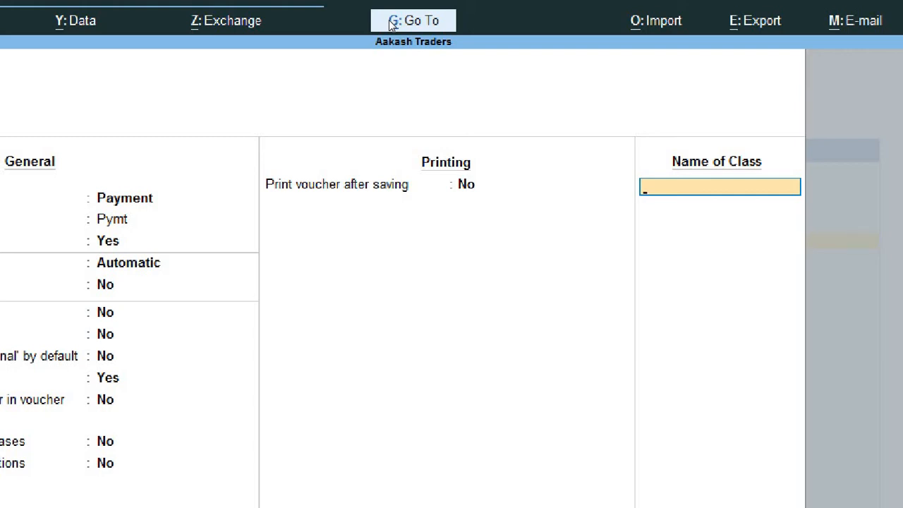
Add the voucher class "Payment by Cash" with no group restrictions and Cash as its ledger, and save the Payment voucher type.
{"action": "type", "text": "Payment by"}
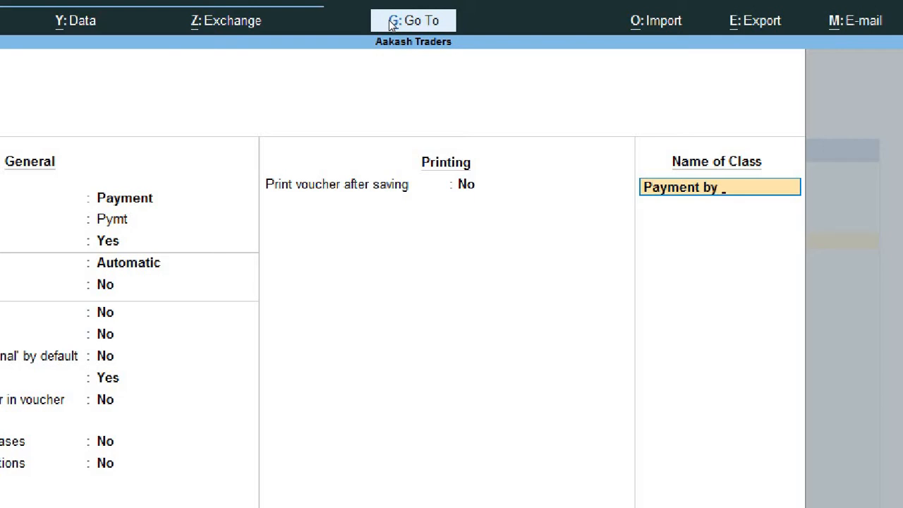
{"action": "type", "text": " Cash"}
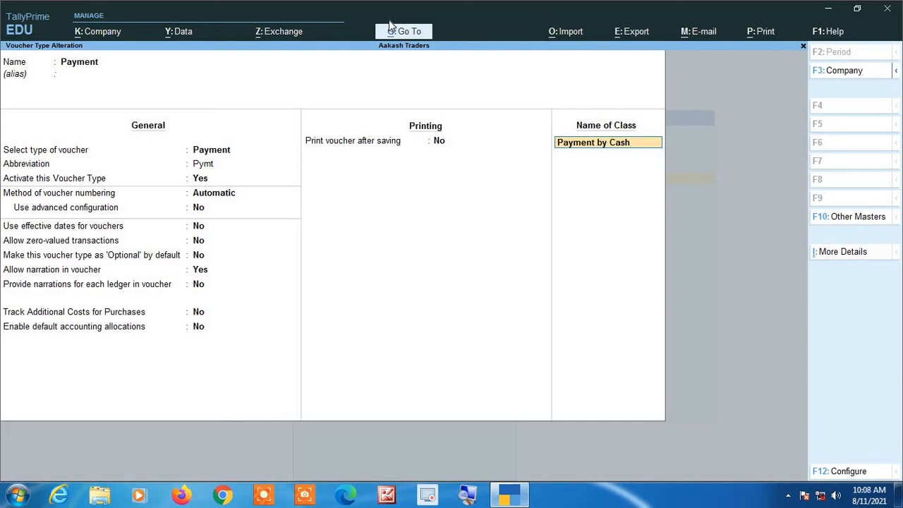
{"action": "key", "text": "Return"}
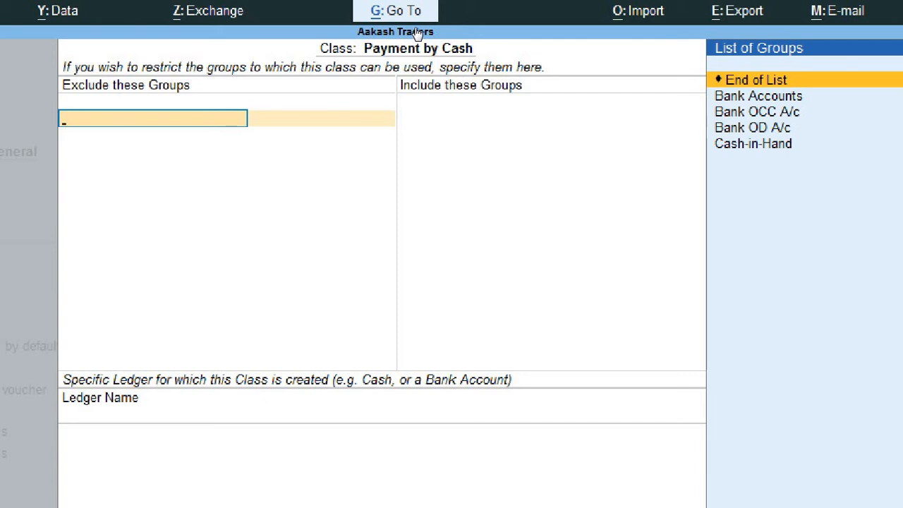
{"action": "key", "text": "Return"}
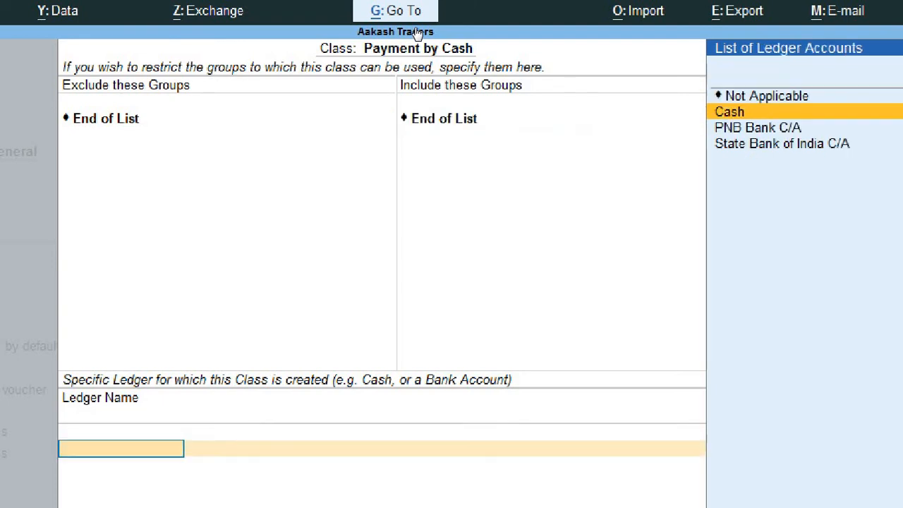
{"action": "key", "text": "Return"}
{"action": "key", "text": "Return"}
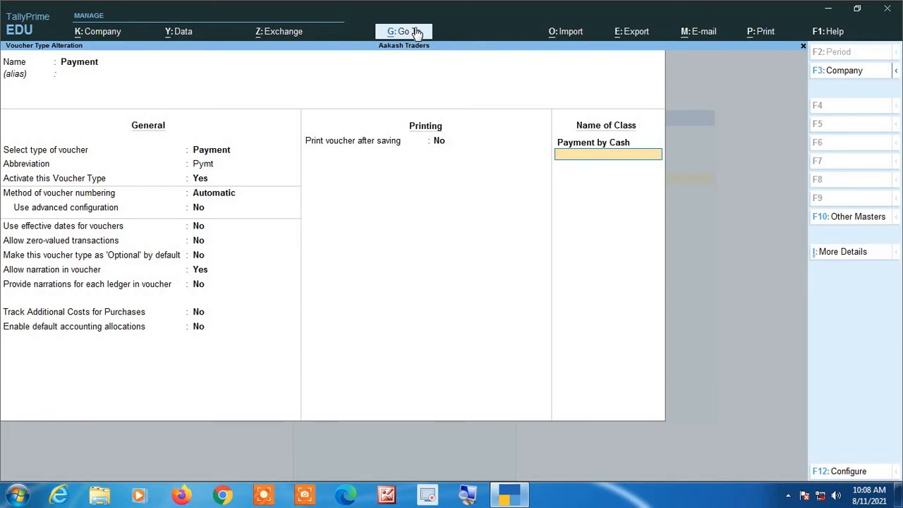
{"action": "key", "text": "Return"}
{"action": "key", "text": "y"}
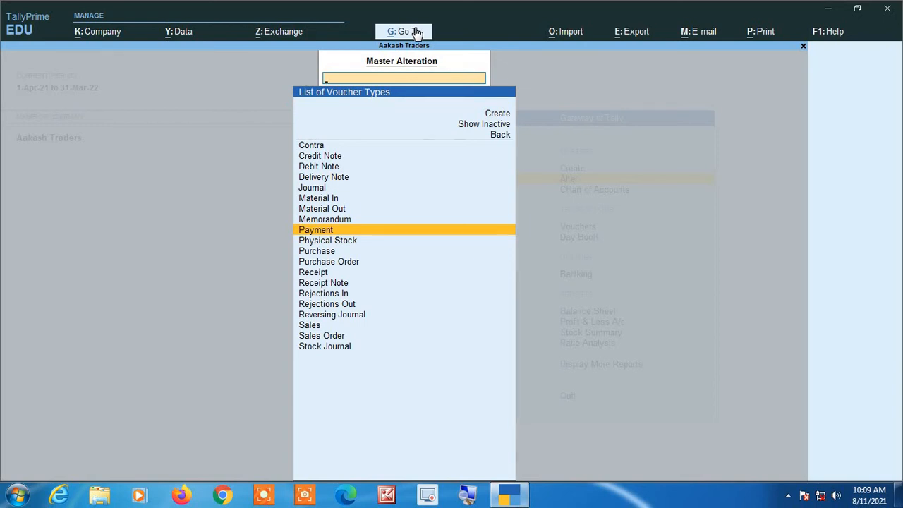
Reopen the Payment voucher type and advance to the empty class name entry below Payment by Cash, keeping all existing settings.
{"action": "key", "text": "Return"}
{"action": "key", "text": "Return"}
{"action": "key", "text": "Return"}
{"action": "key", "text": "Return"}
{"action": "key", "text": "Return"}
{"action": "key", "text": "Return"}
{"action": "key", "text": "Return"}
{"action": "key", "text": "Return"}
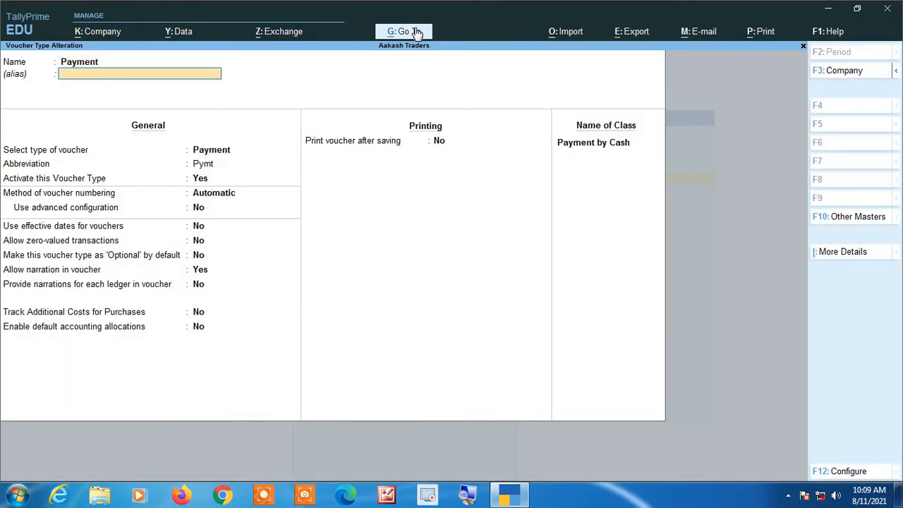
{"action": "key", "text": "Return"}
{"action": "key", "text": "Return"}
{"action": "key", "text": "Return"}
{"action": "key", "text": "Return"}
{"action": "key", "text": "Return"}
{"action": "key", "text": "Return"}
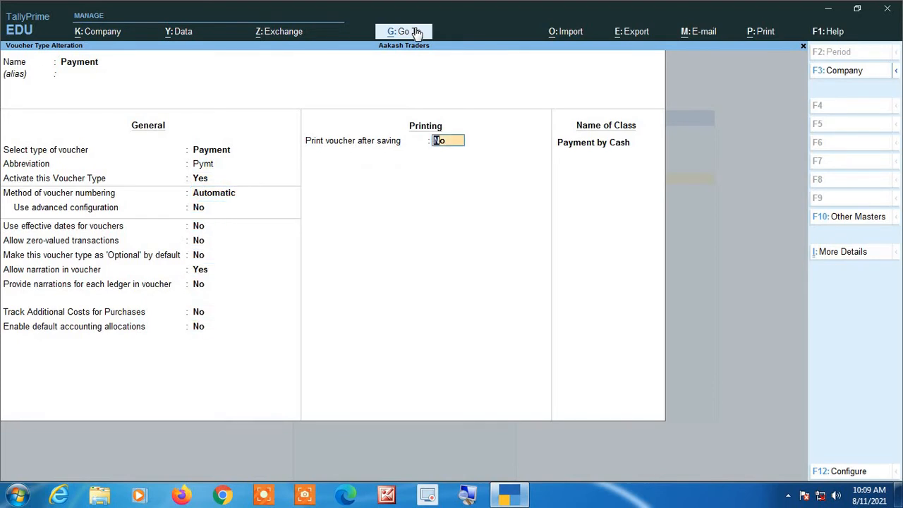
{"action": "key", "text": "Return"}
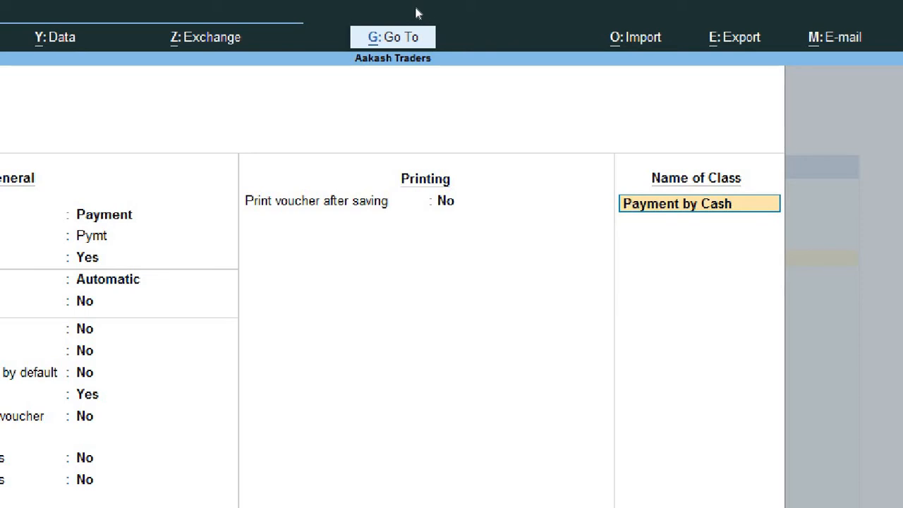
{"action": "key", "text": "Return"}
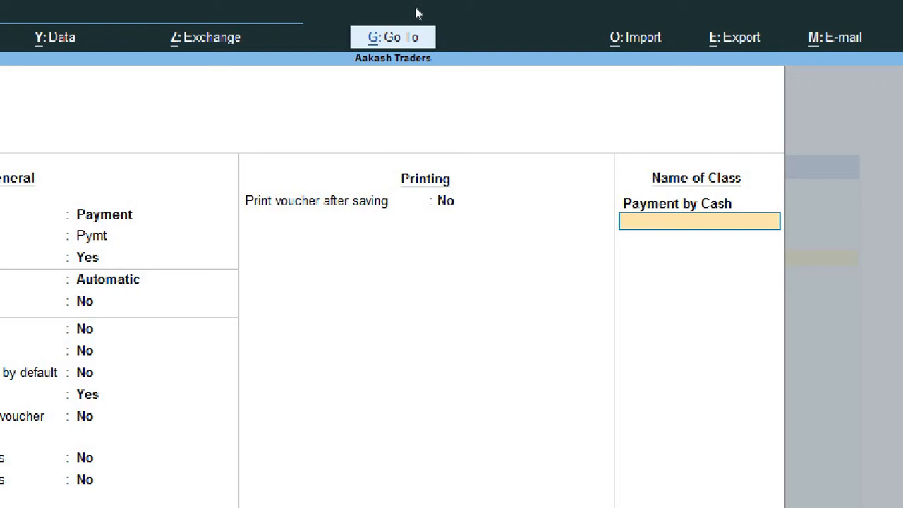
Add the voucher class "Payment by SBI Bank" with no group restrictions and State Bank of India C/A as its ledger.
{"action": "type", "text": "Payment by SBI"}
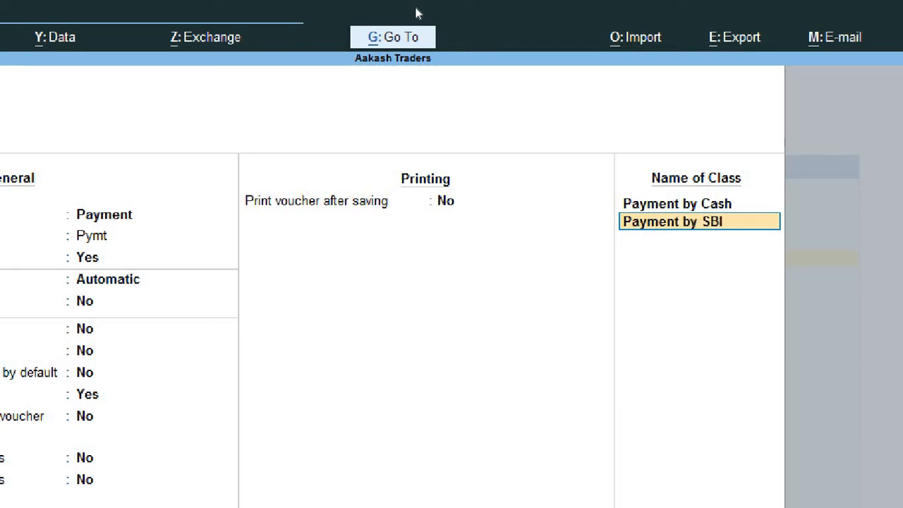
{"action": "type", "text": " Bank"}
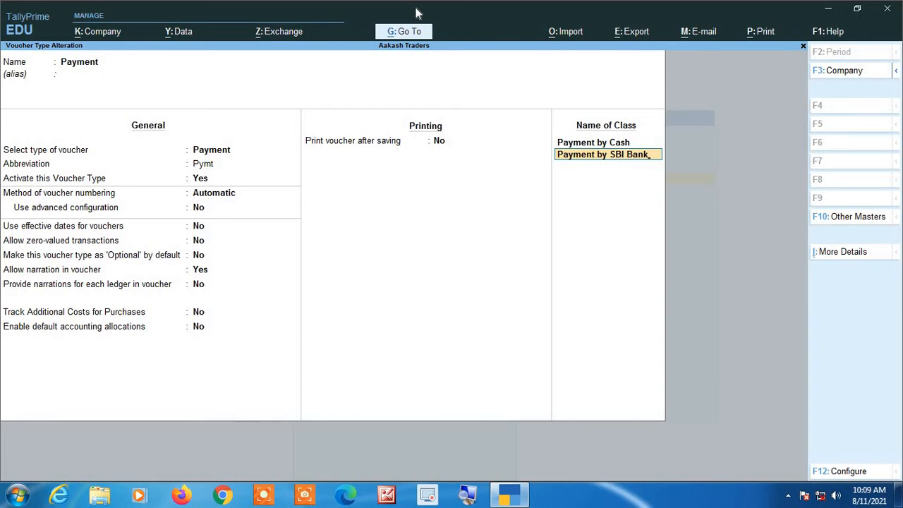
{"action": "key", "text": "Return"}
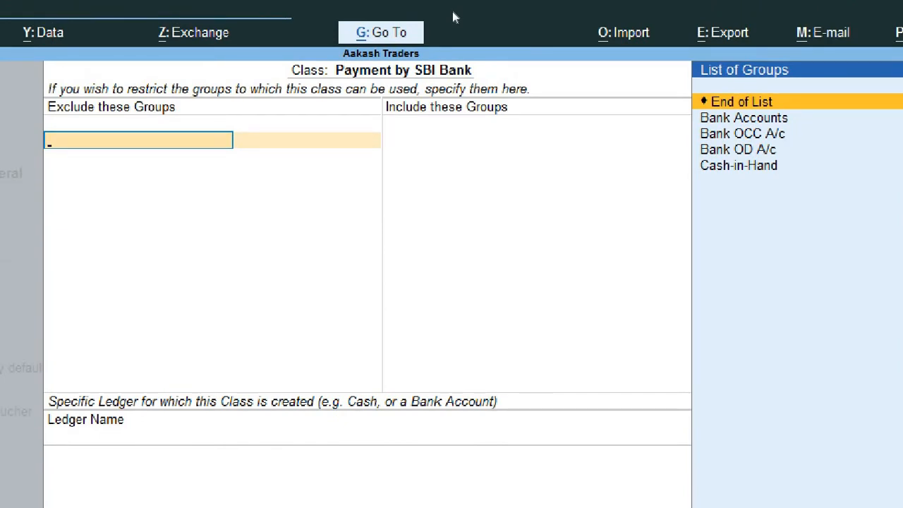
{"action": "key", "text": "Return"}
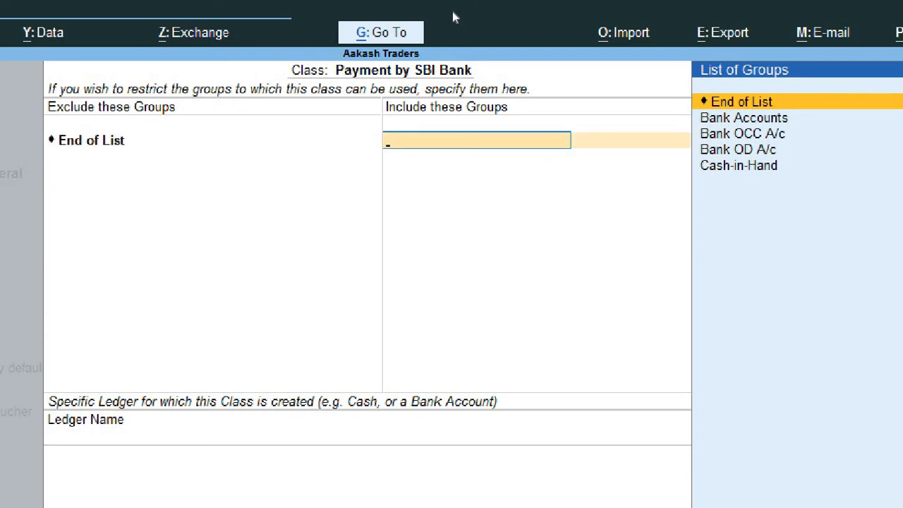
{"action": "key", "text": "Return"}
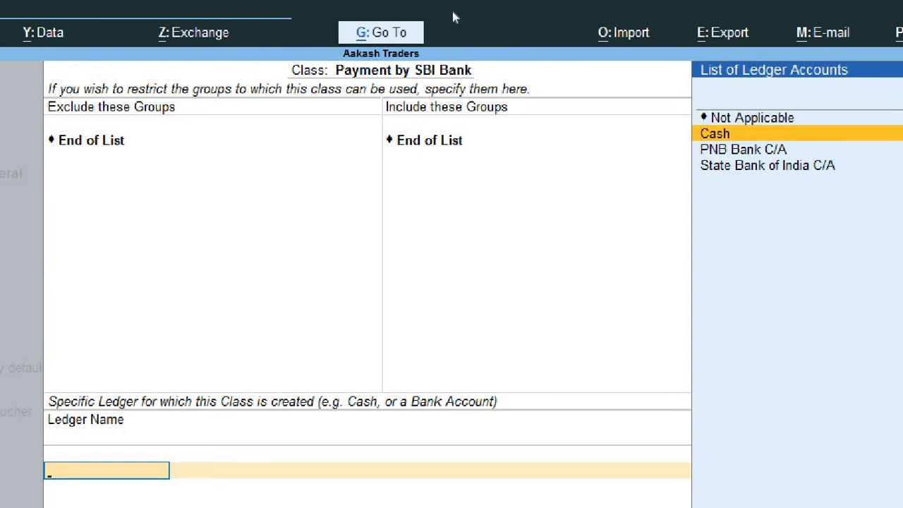
{"action": "key", "text": "Down"}
{"action": "key", "text": "Down"}
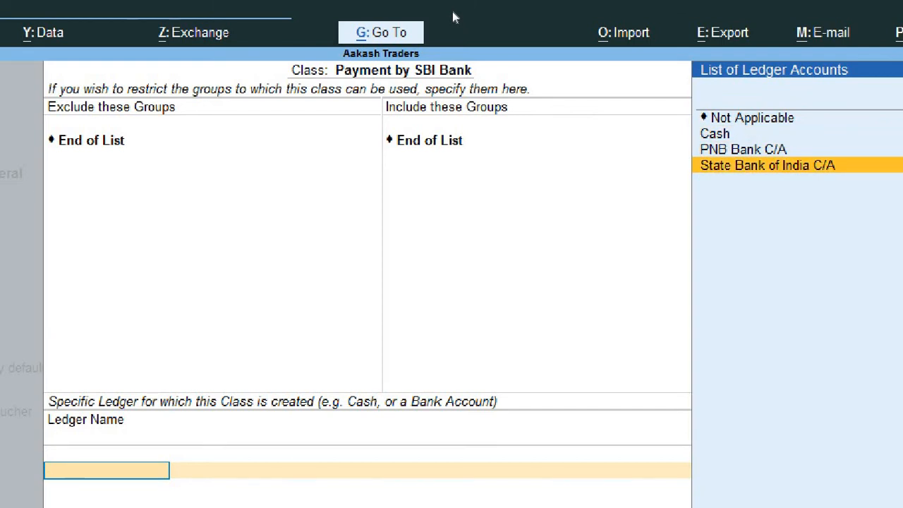
{"action": "key", "text": "Return"}
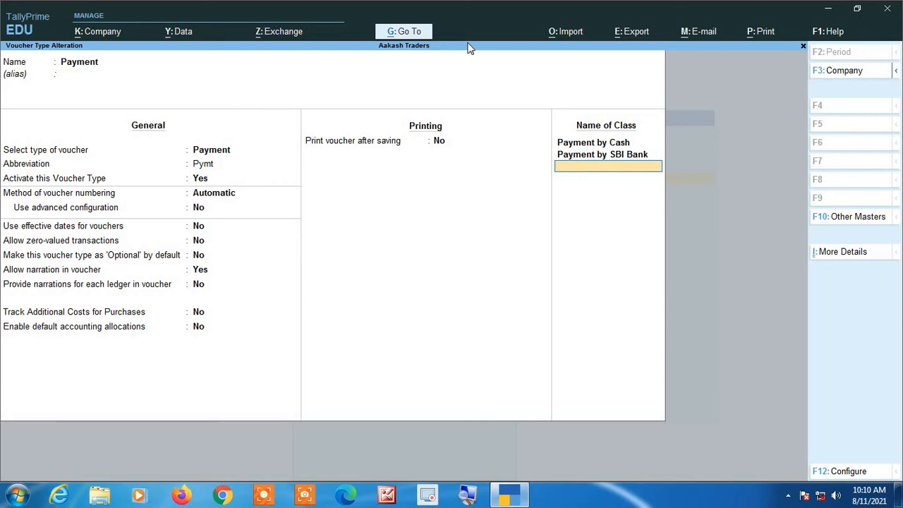
Add the voucher class "Payment by PNB Bank" with no group restrictions and PNB Bank C/A as its ledger, and end the class list.
{"action": "type", "text": "Payment by PNB Bank"}
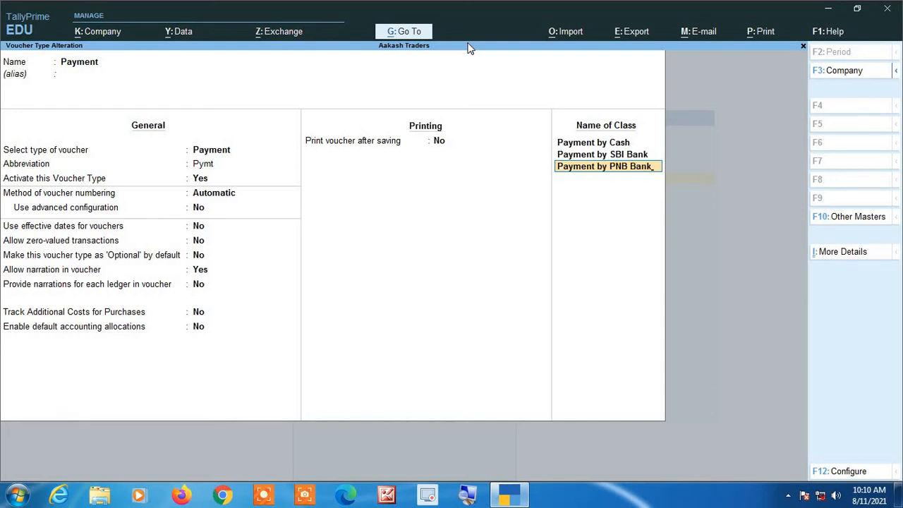
{"action": "key", "text": "Return"}
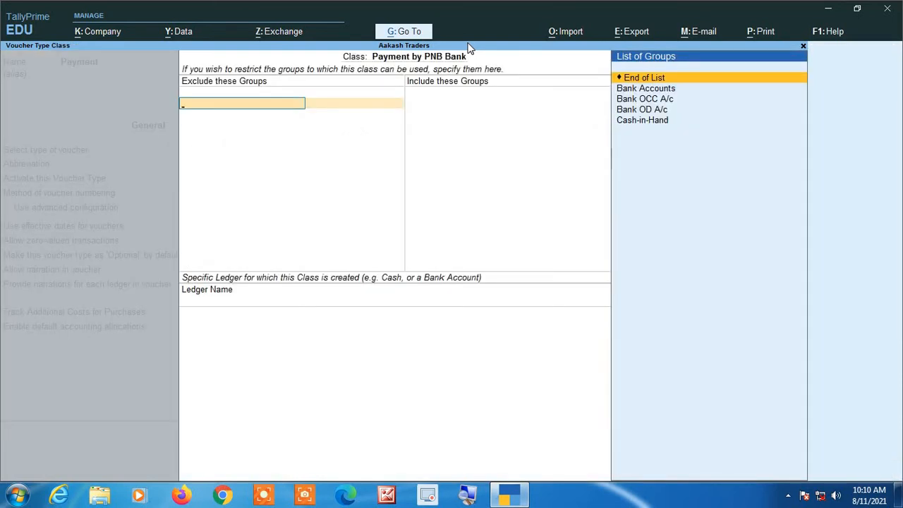
{"action": "key", "text": "Return"}
{"action": "key", "text": "Return"}
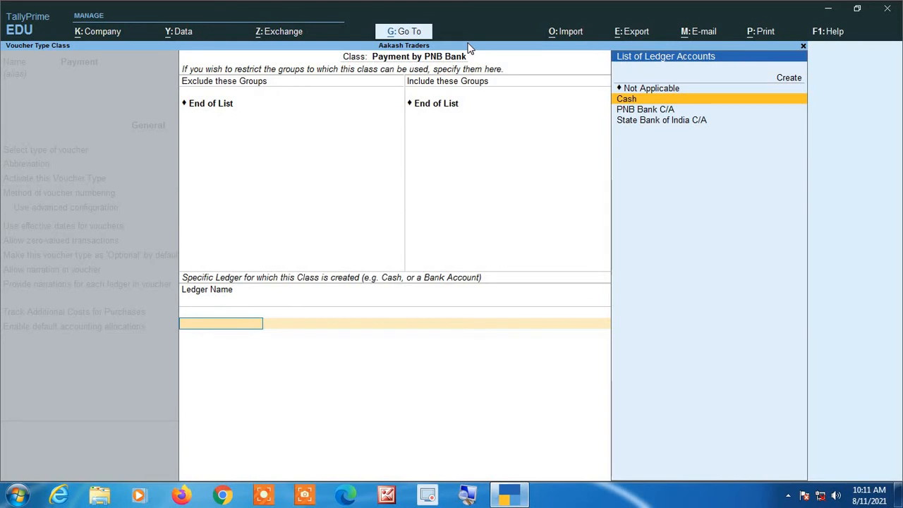
{"action": "key", "text": "Down"}
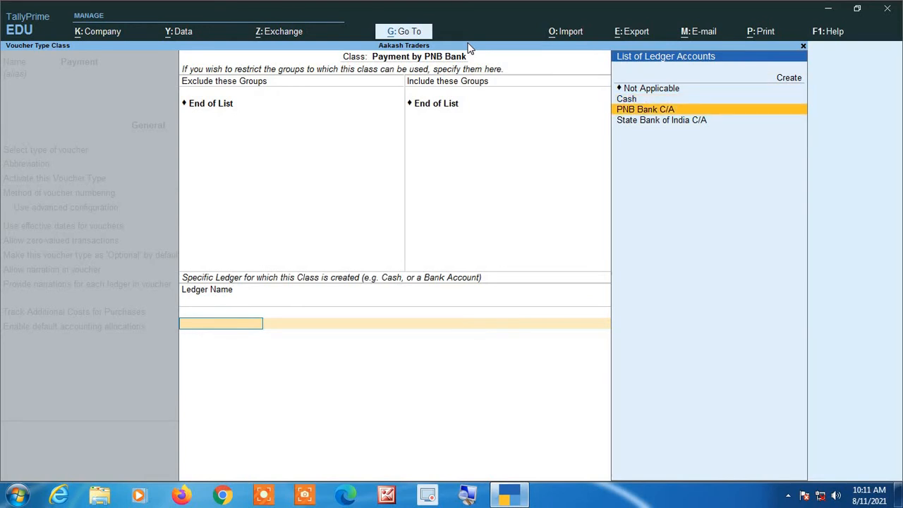
{"action": "key", "text": "Return"}
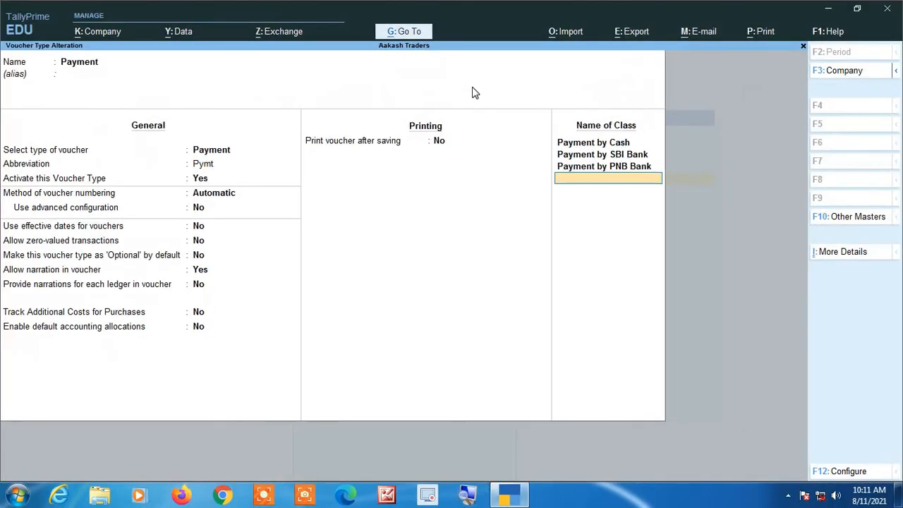
{"action": "key", "text": "Return"}
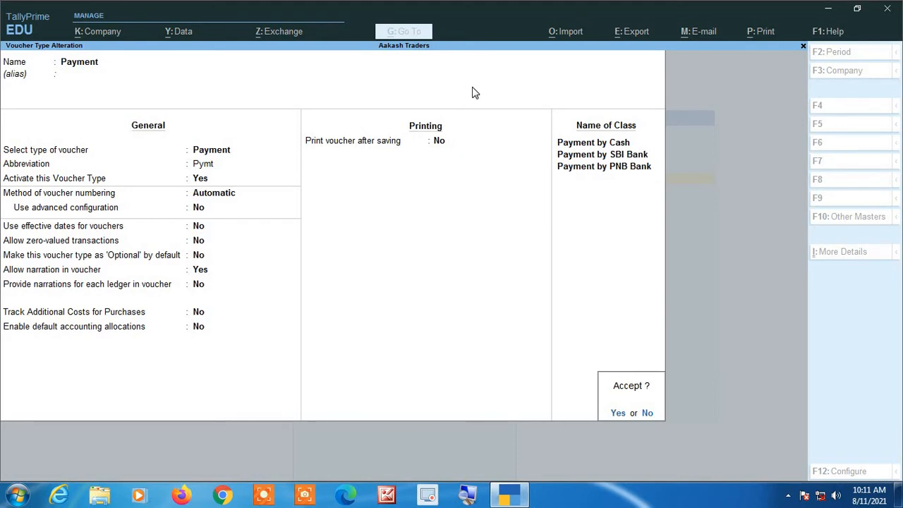
Save the Payment voucher type with its three classes and open the Receipt voucher type for alteration.
{"action": "key", "text": "Return"}
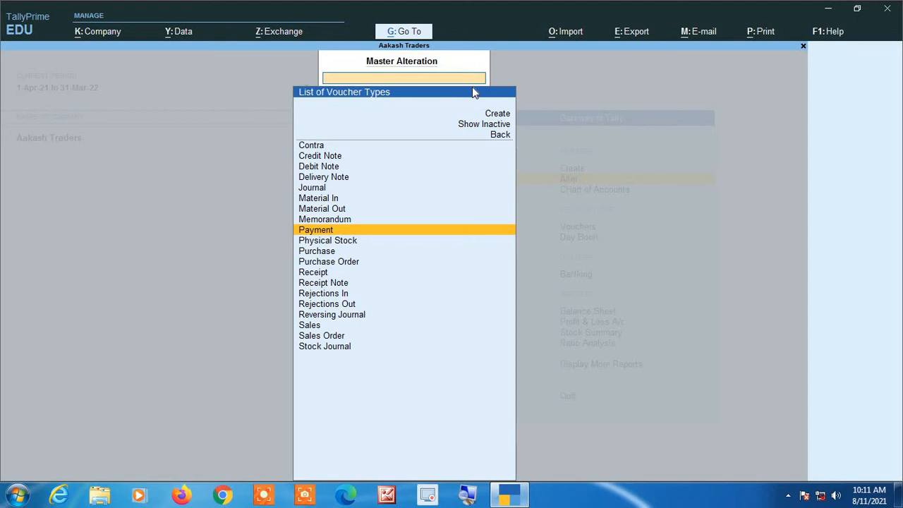
{"action": "key", "text": "Down"}
{"action": "key", "text": "Down"}
{"action": "key", "text": "Down"}
{"action": "key", "text": "Down"}
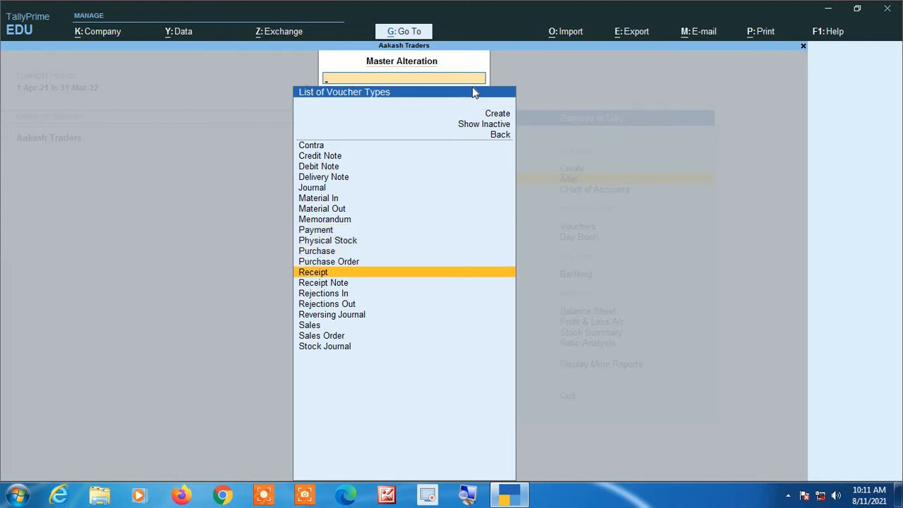
{"action": "key", "text": "Return"}
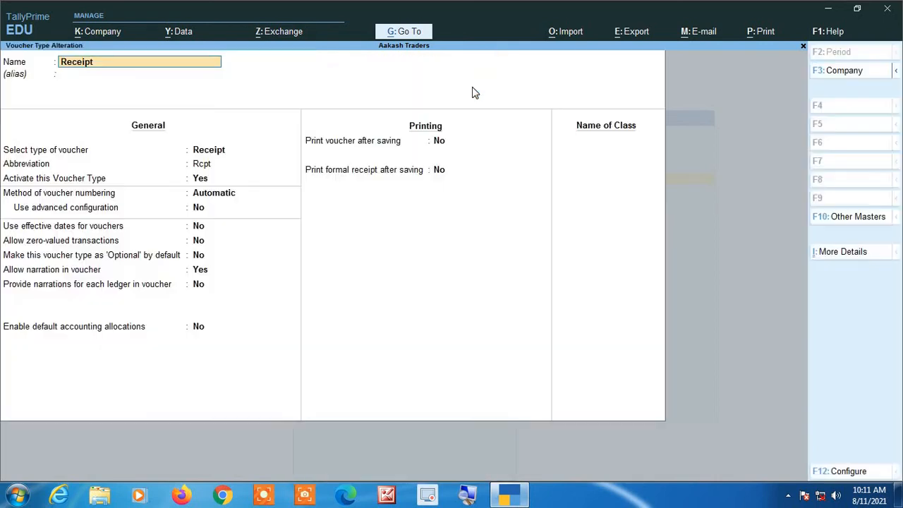
Keep all existing settings of the Receipt voucher type and advance to its first empty class name entry.
{"action": "key", "text": "Return"}
{"action": "key", "text": "Return"}
{"action": "key", "text": "Return"}
{"action": "key", "text": "Return"}
{"action": "key", "text": "Return"}
{"action": "key", "text": "Return"}
{"action": "key", "text": "Return"}
{"action": "key", "text": "Return"}
{"action": "key", "text": "Return"}
{"action": "key", "text": "Return"}
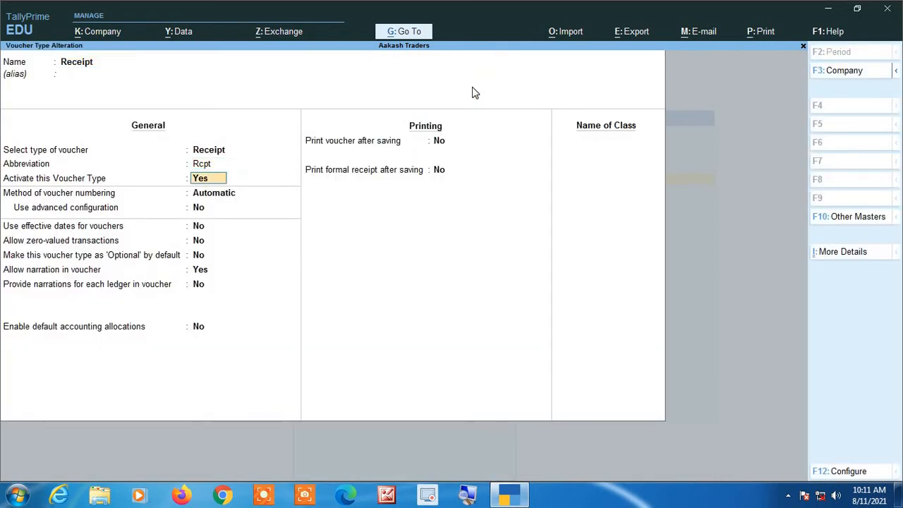
{"action": "key", "text": "Return"}
{"action": "key", "text": "Return"}
{"action": "key", "text": "Return"}
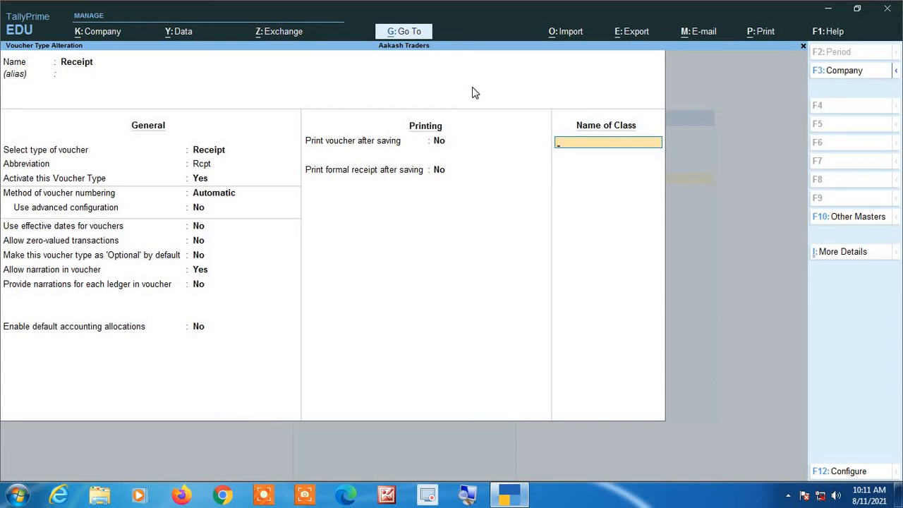
Add the voucher class "Receive in Cash" with no group restrictions and Cash as its ledger.
{"action": "type", "text": "Receive in Cash"}
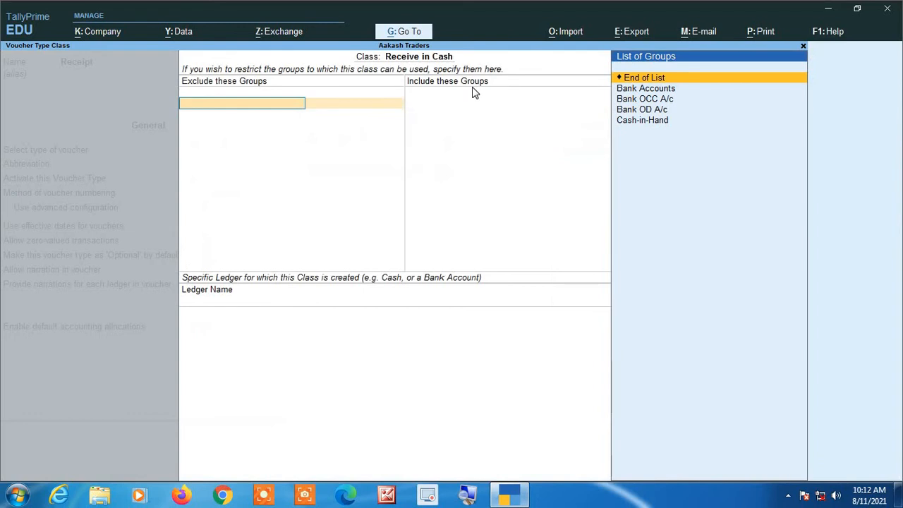
{"action": "key", "text": "Return"}
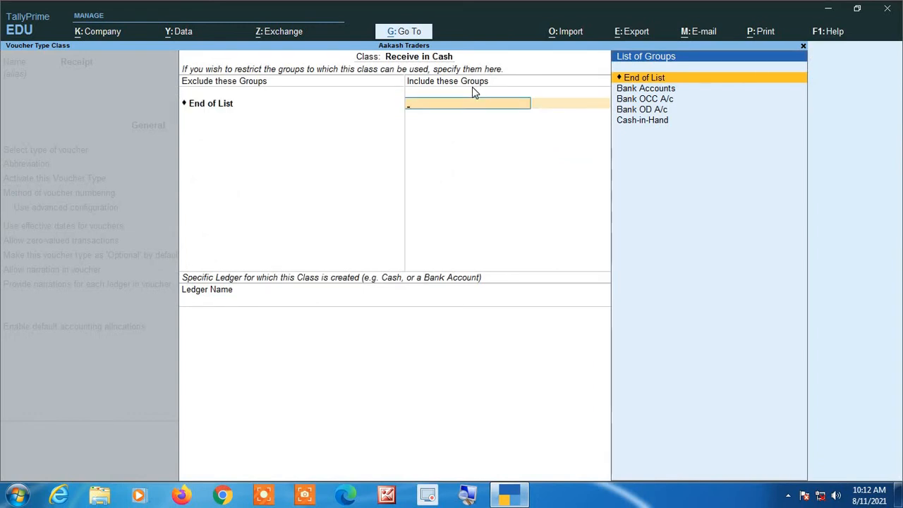
{"action": "key", "text": "Return"}
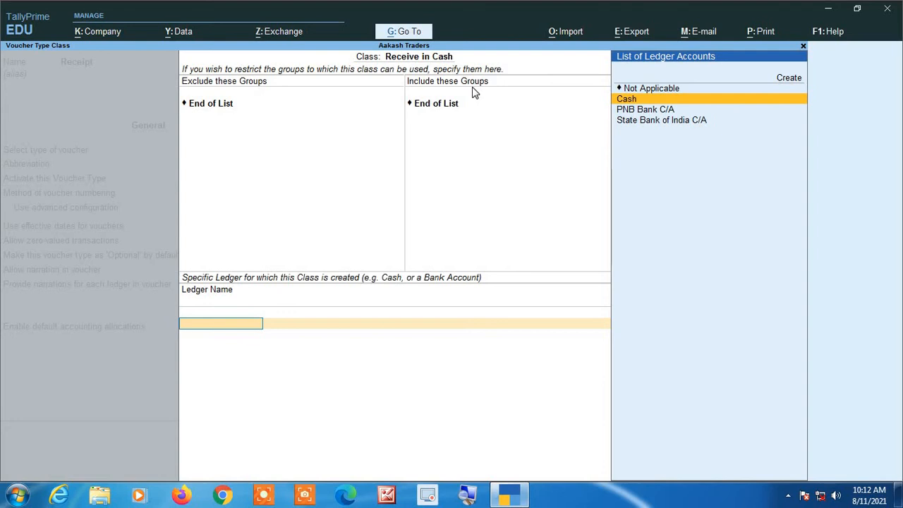
{"action": "key", "text": "ctrl+a"}
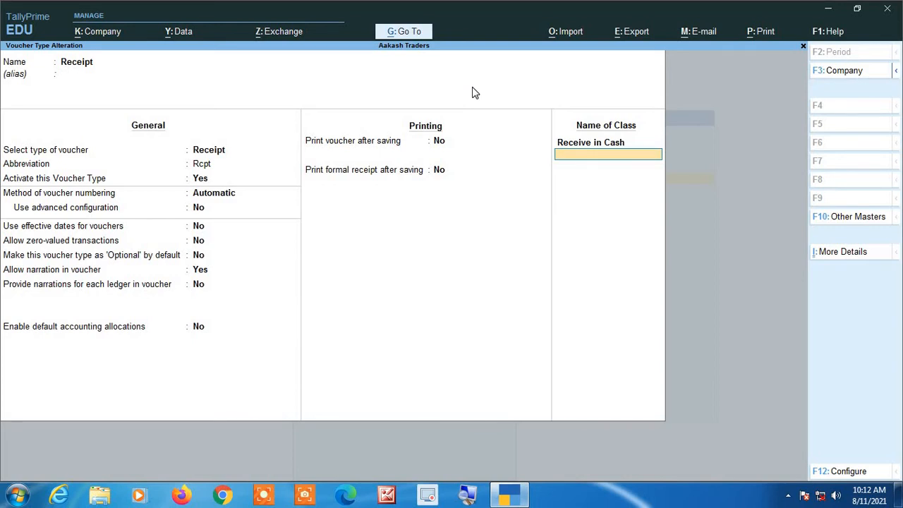
Add the voucher class "Receive From SBI Bank" with no group restrictions and State Bank of India C/A as its ledger.
{"action": "type", "text": "Receive From SBI Banlk"}
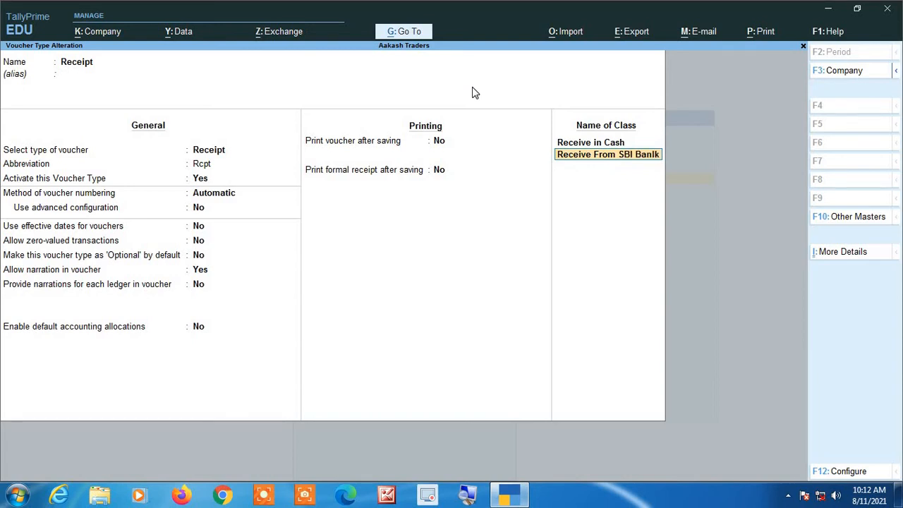
{"action": "key", "text": "BackSpace"}
{"action": "key", "text": "BackSpace"}
{"action": "type", "text": "k"}
{"action": "key", "text": "Return"}
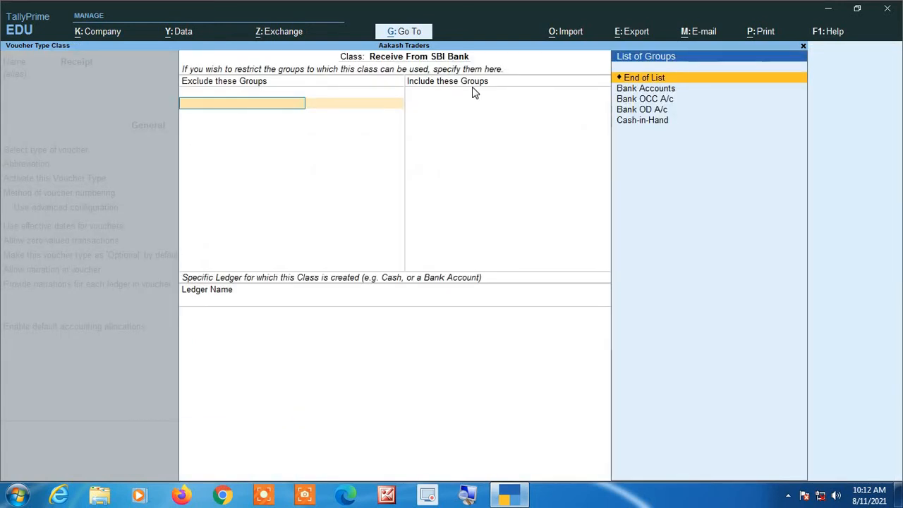
{"action": "key", "text": "Return"}
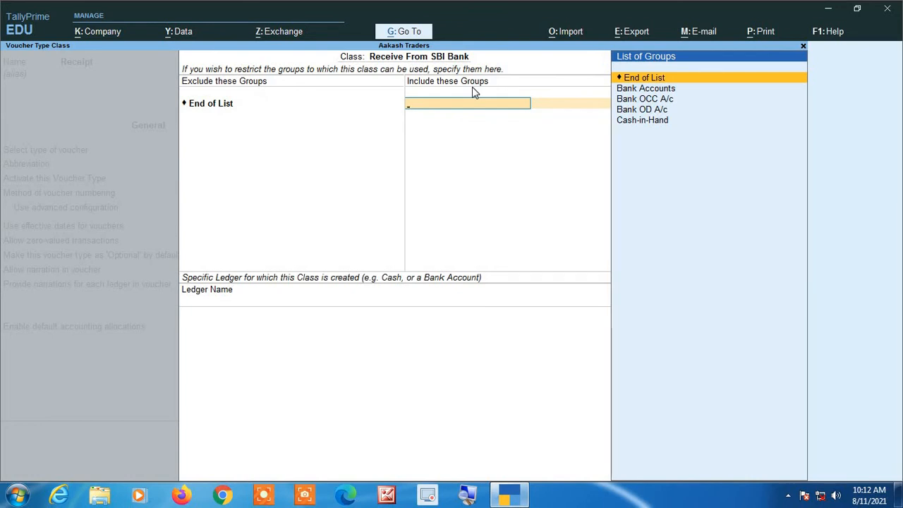
{"action": "key", "text": "Return"}
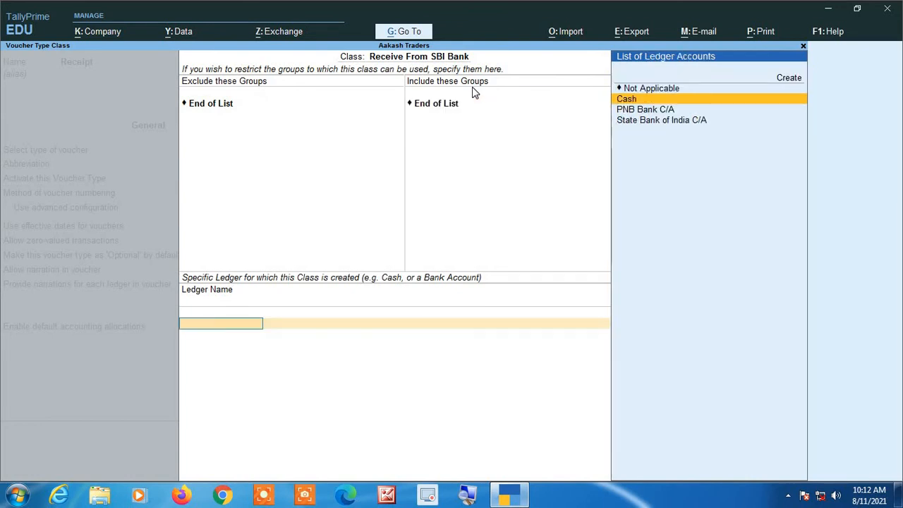
{"action": "key", "text": "Down"}
{"action": "key", "text": "Down"}
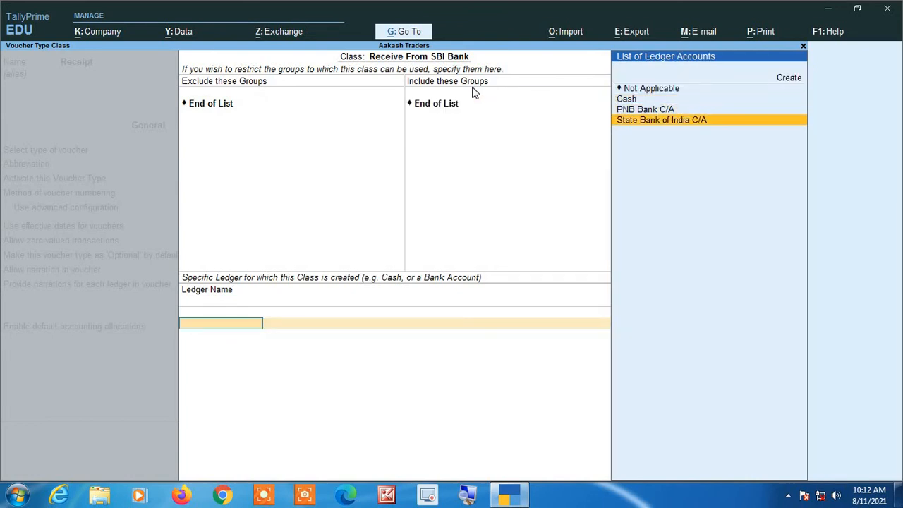
{"action": "key", "text": "Return"}
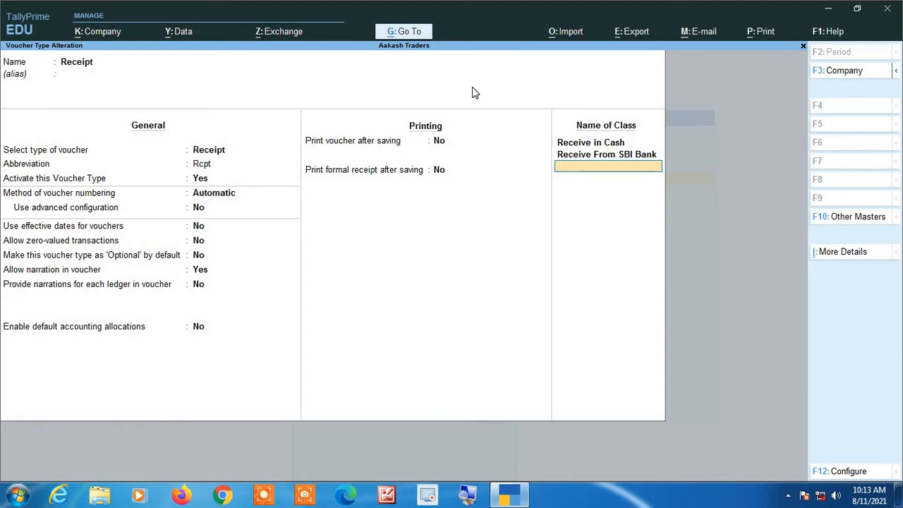
End the class list, save the Receipt voucher type and return to the Gateway of Tally.
{"action": "key", "text": "Return"}
{"action": "key", "text": "Return"}
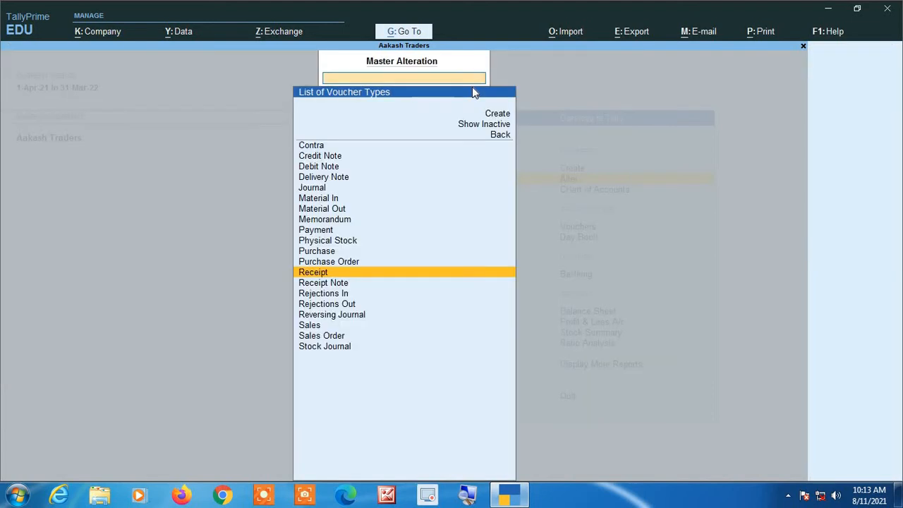
{"action": "key", "text": "Escape"}
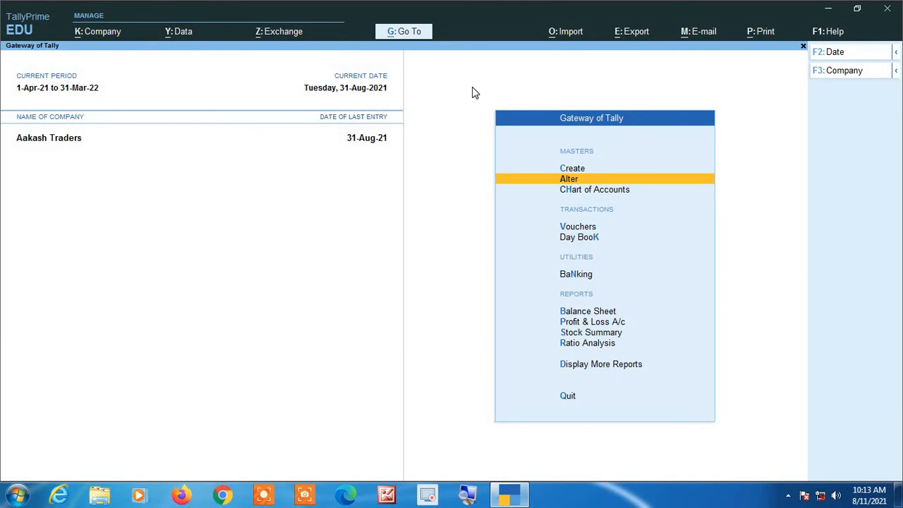
Start a new Payment voucher using the voucher class Payment by Cash.
{"action": "key", "text": "Down"}
{"action": "key", "text": "Down"}
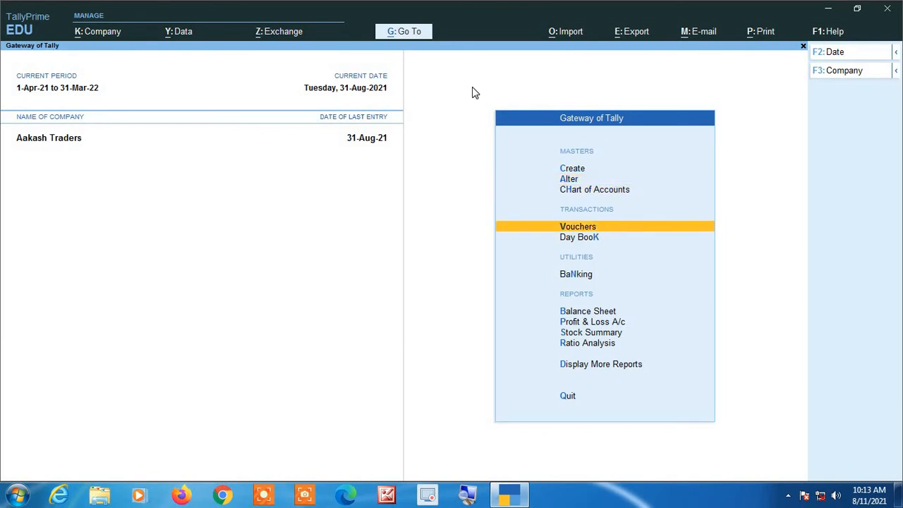
{"action": "key", "text": "Return"}
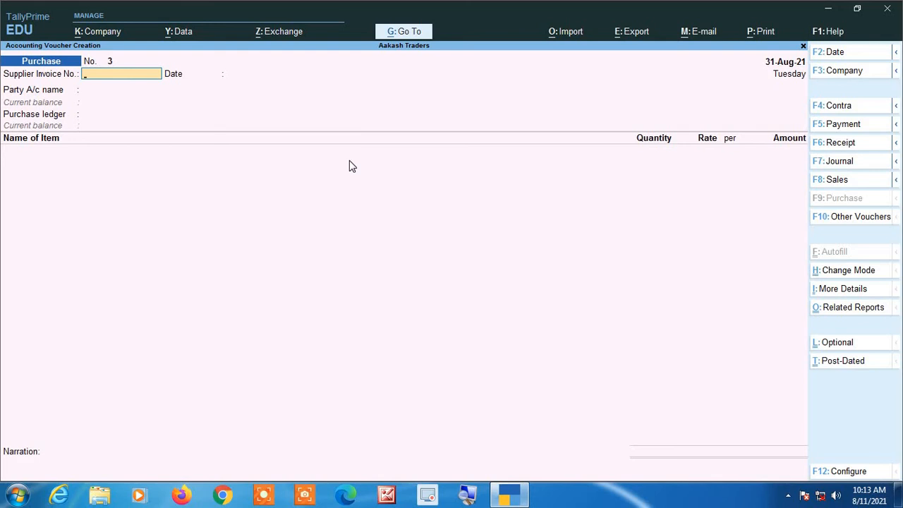
{"action": "key", "text": "F5"}
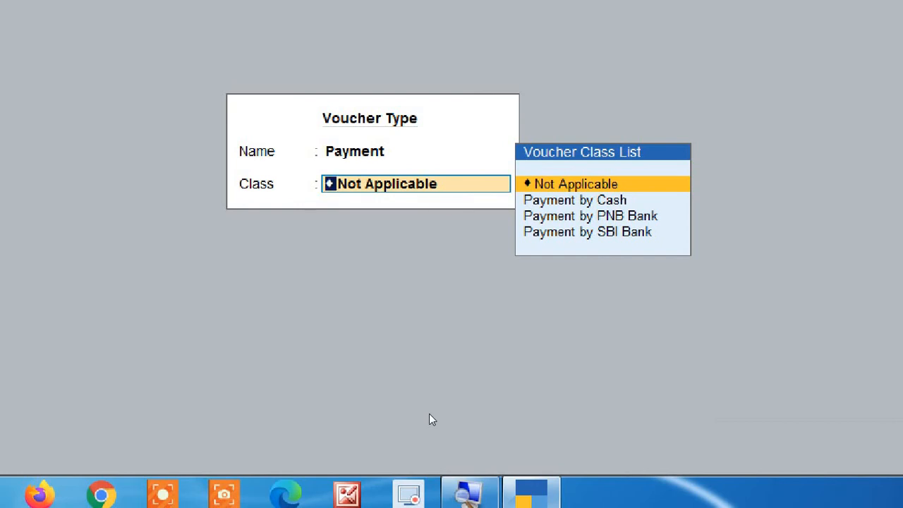
{"action": "key", "text": "Down"}
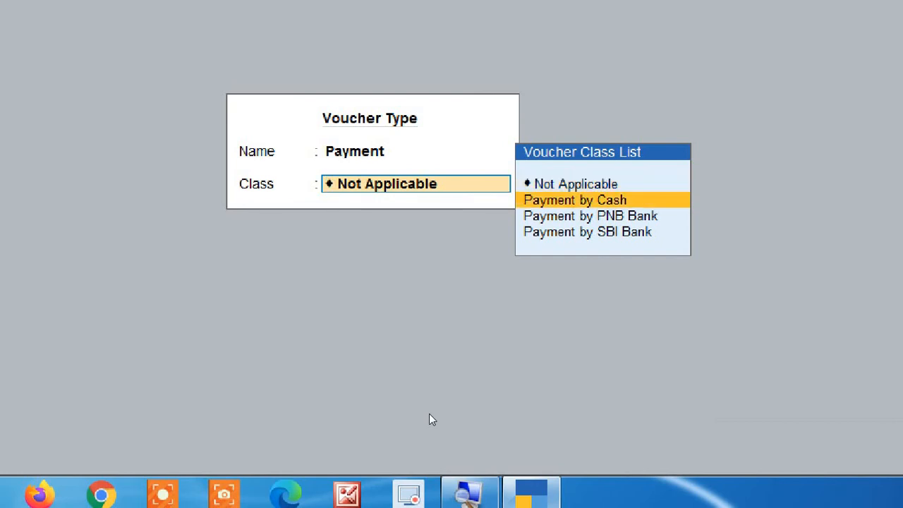
{"action": "key", "text": "Down"}
{"action": "key", "text": "Down"}
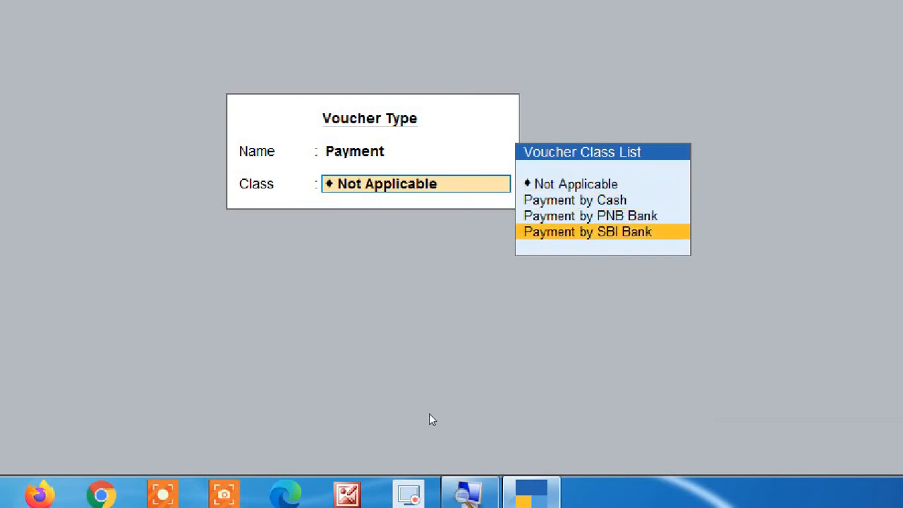
{"action": "key", "text": "Up"}
{"action": "key", "text": "Up"}
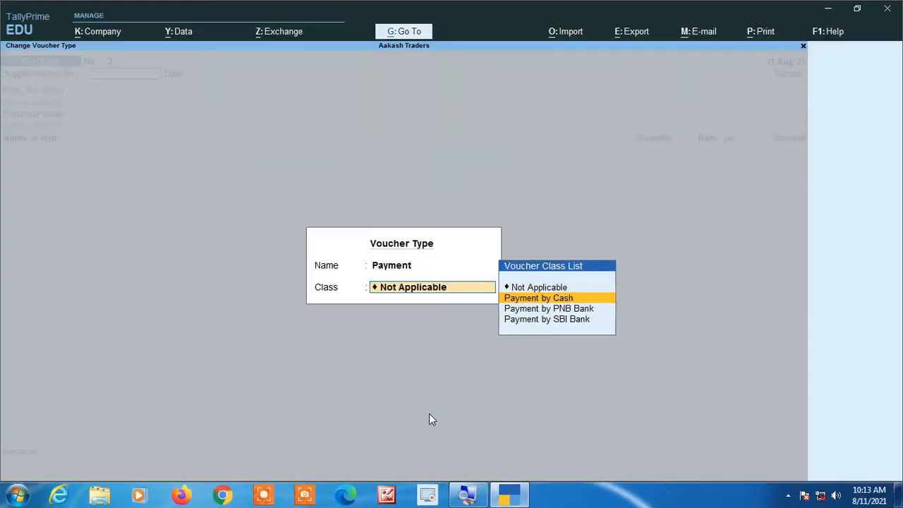
{"action": "key", "text": "Return"}
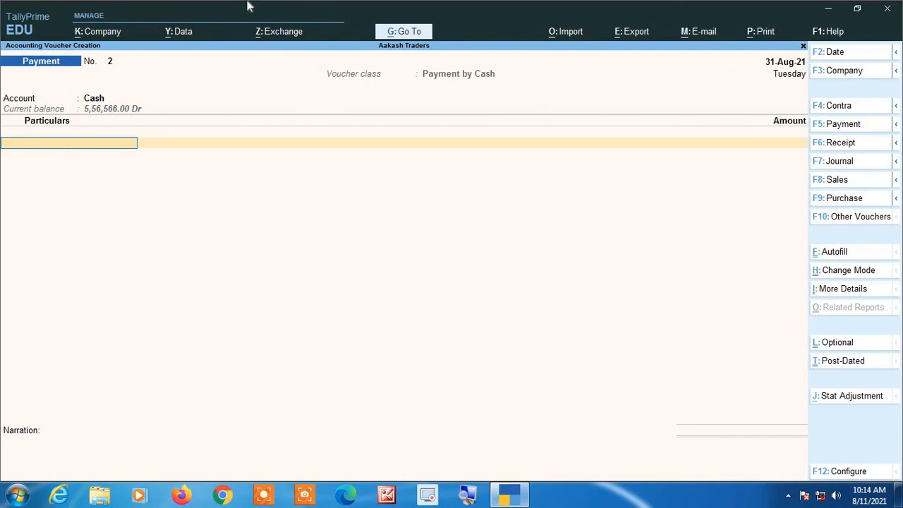
Enter a payment of 25,000 to Ganga Traders, leave the narration empty and save the voucher.
{"action": "type", "text": "Gang"}
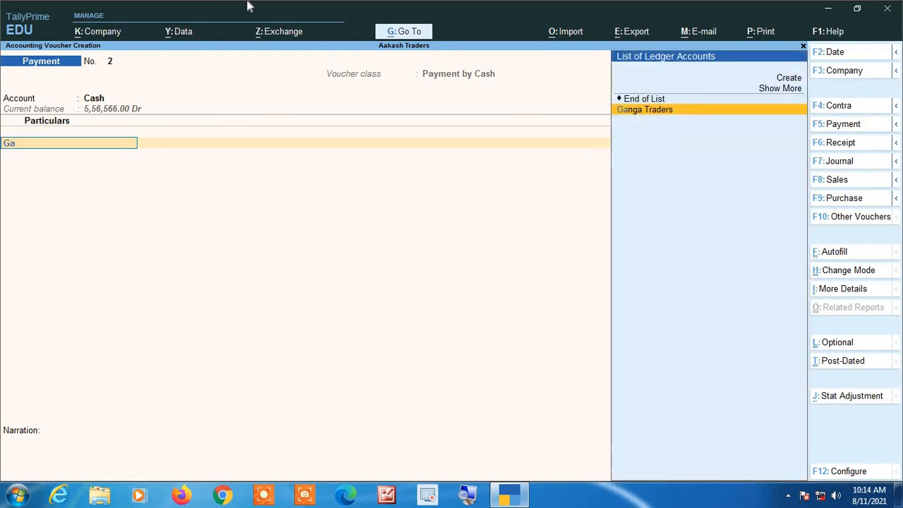
{"action": "key", "text": "Return"}
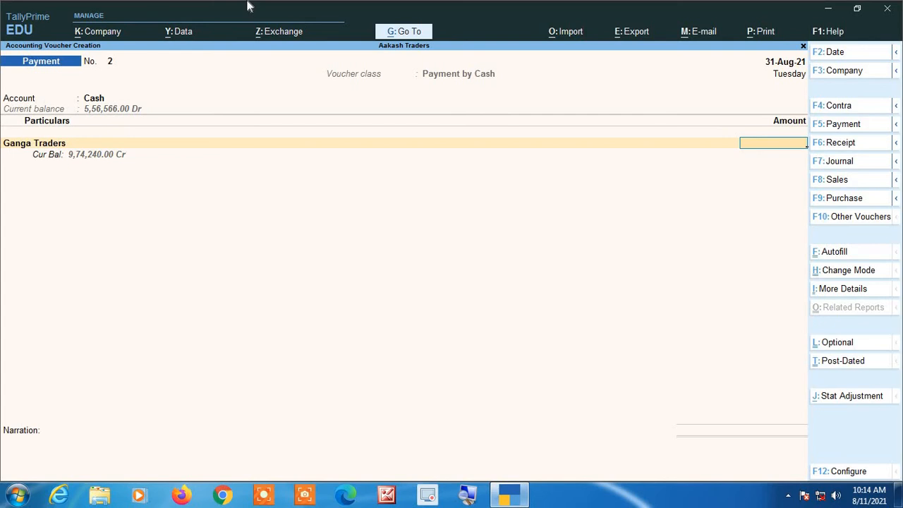
{"action": "type", "text": "25000"}
{"action": "key", "text": "Return"}
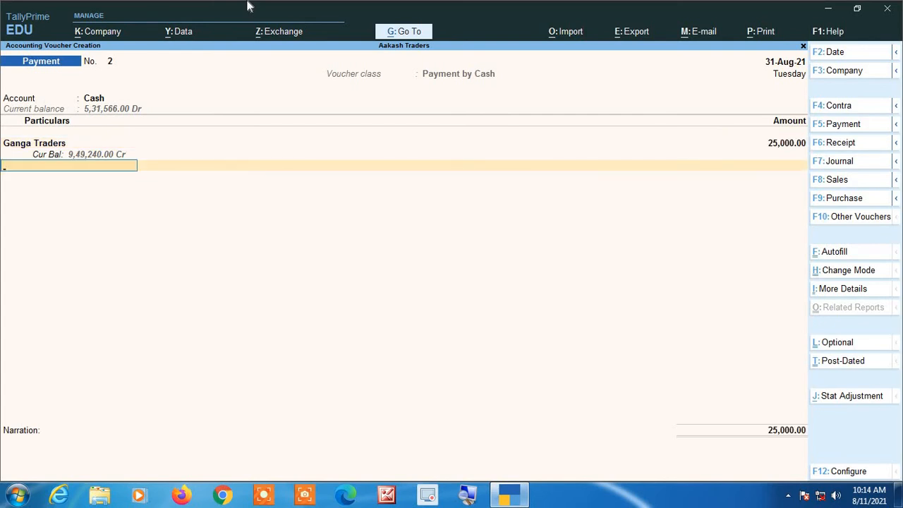
{"action": "key", "text": "Return"}
{"action": "key", "text": "Return"}
{"action": "key", "text": "Return"}
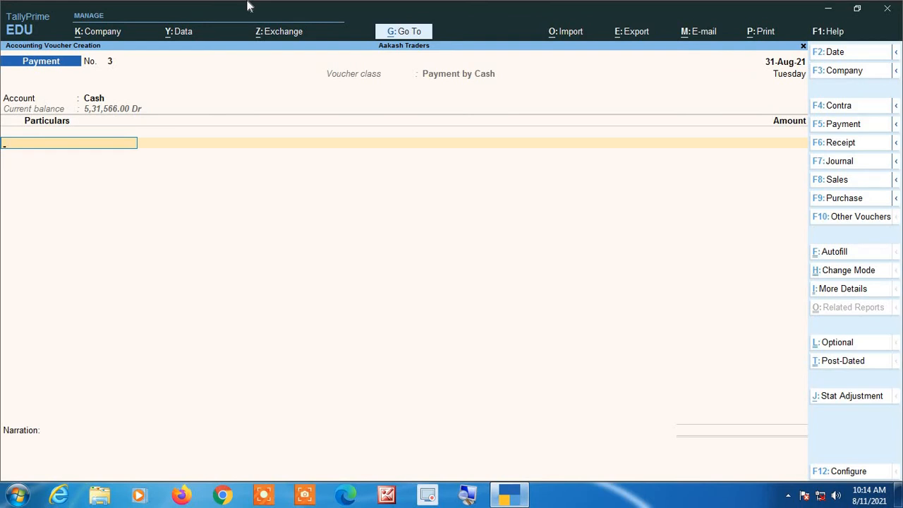
Switch the new Payment voucher to the voucher class Payment by SBI Bank.
{"action": "key", "text": "F5"}
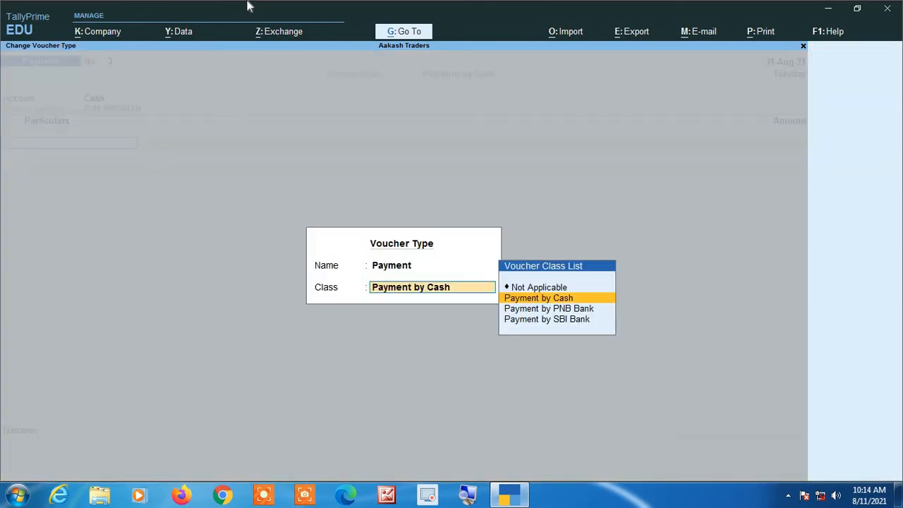
{"action": "left_click", "coordinate": [466, 496]}
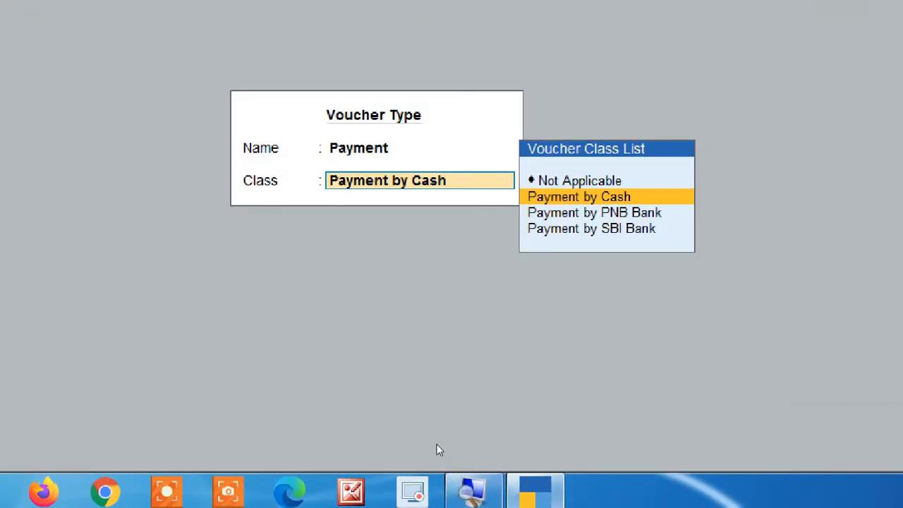
{"action": "key", "text": "Down"}
{"action": "key", "text": "Down"}
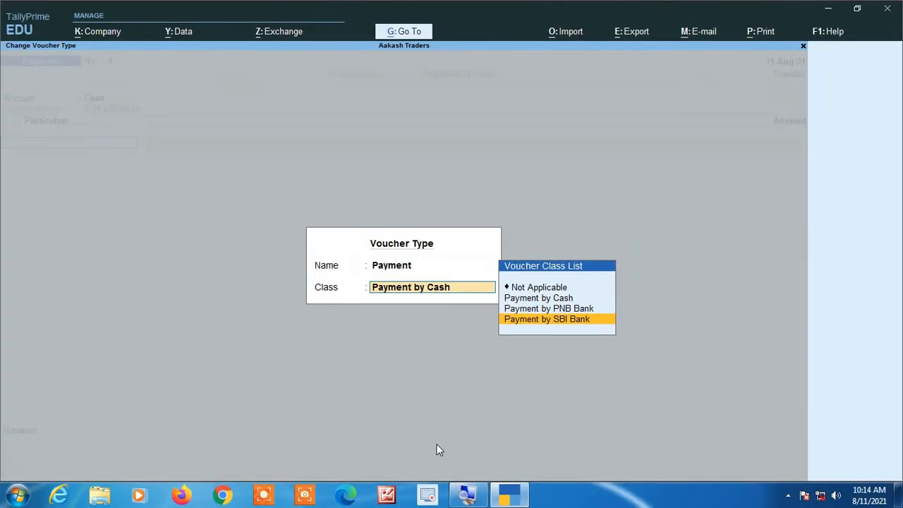
{"action": "key", "text": "Return"}
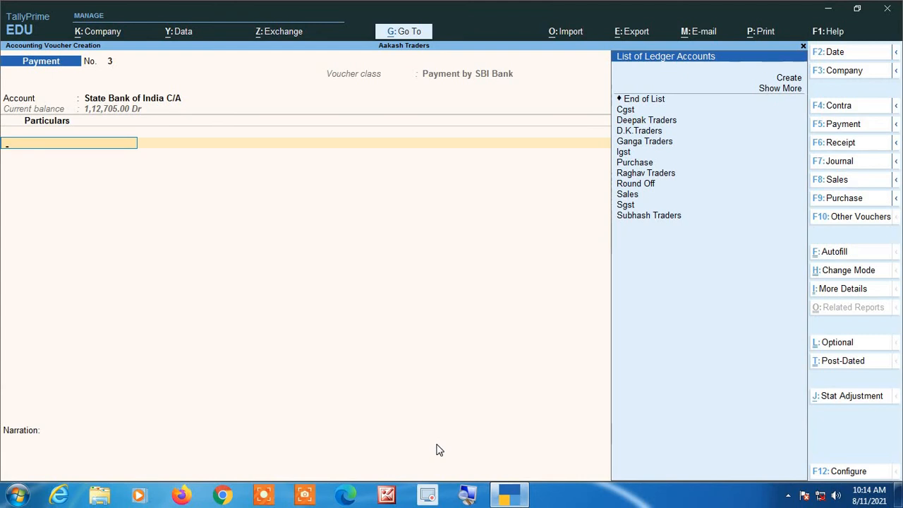
Enter a payment of 55,000 to Raghav Traders in the SBI Bank Payment voucher.
{"action": "key", "text": "Down"}
{"action": "key", "text": "Down"}
{"action": "key", "text": "Down"}
{"action": "key", "text": "Down"}
{"action": "key", "text": "Down"}
{"action": "key", "text": "Down"}
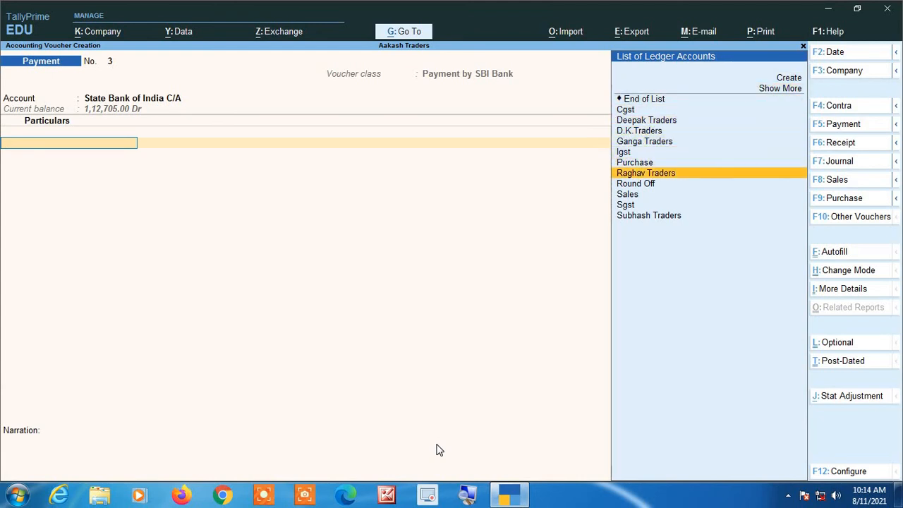
{"action": "key", "text": "Return"}
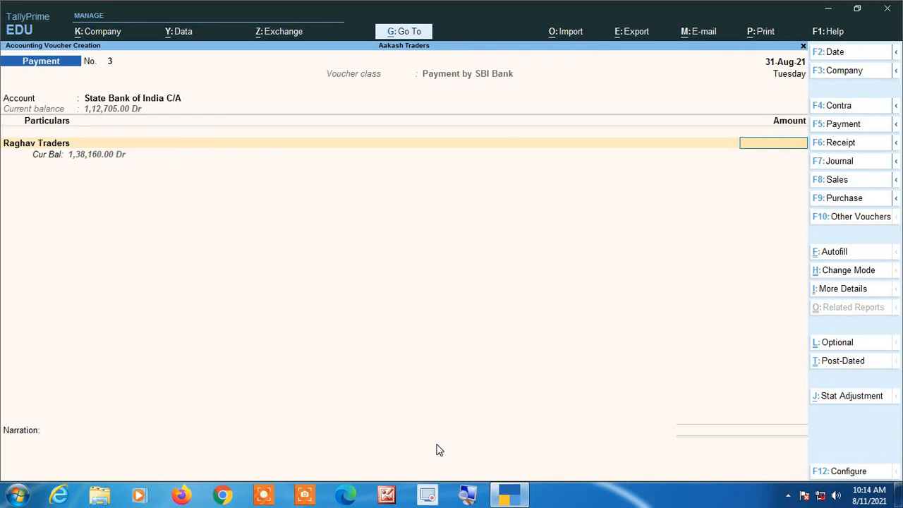
{"action": "key", "text": "BackSpace"}
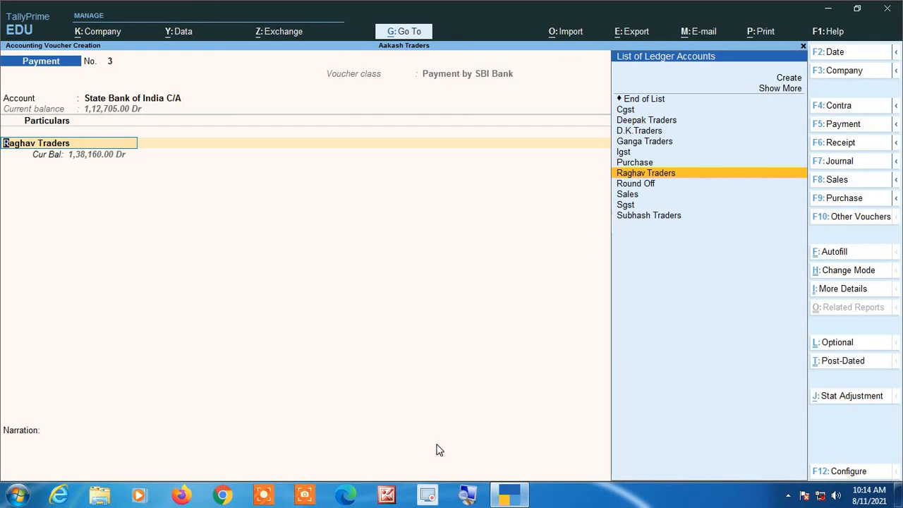
{"action": "key", "text": "Return"}
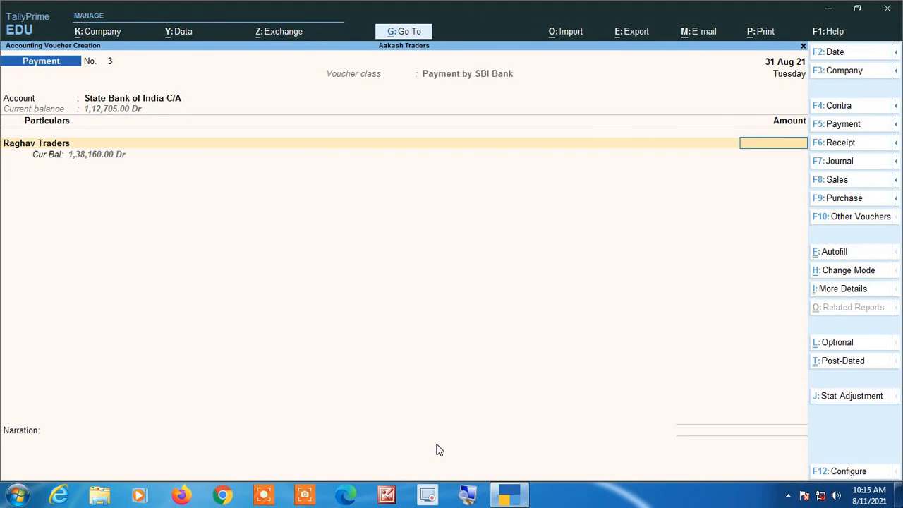
{"action": "type", "text": "55000"}
{"action": "key", "text": "Return"}
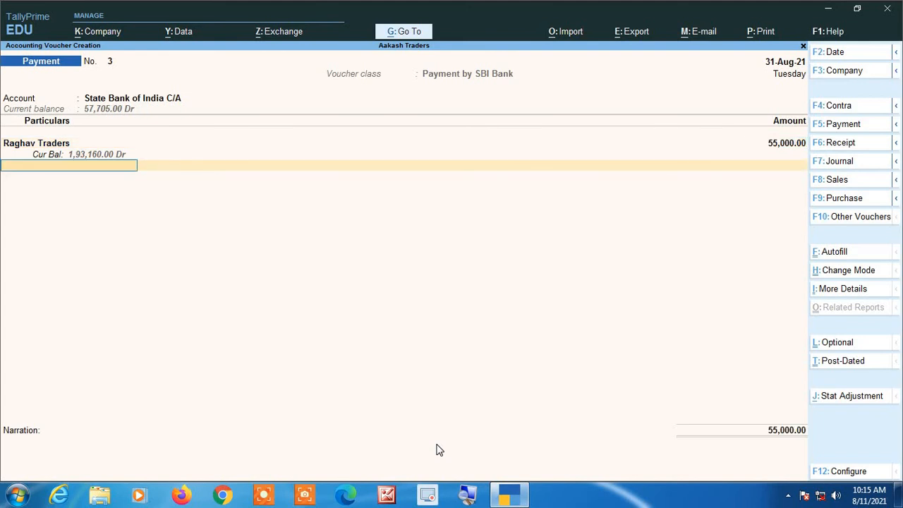
End the particulars, keep the default cheque bank allocation and empty narration, and save the Payment voucher.
{"action": "key", "text": "Return"}
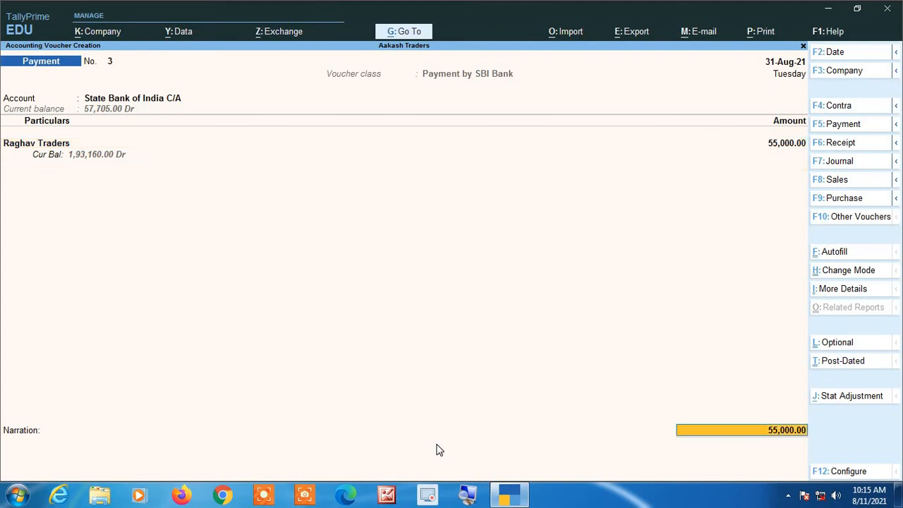
{"action": "key", "text": "Return"}
{"action": "key", "text": "Return"}
{"action": "key", "text": "Return"}
{"action": "key", "text": "Return"}
{"action": "key", "text": "Return"}
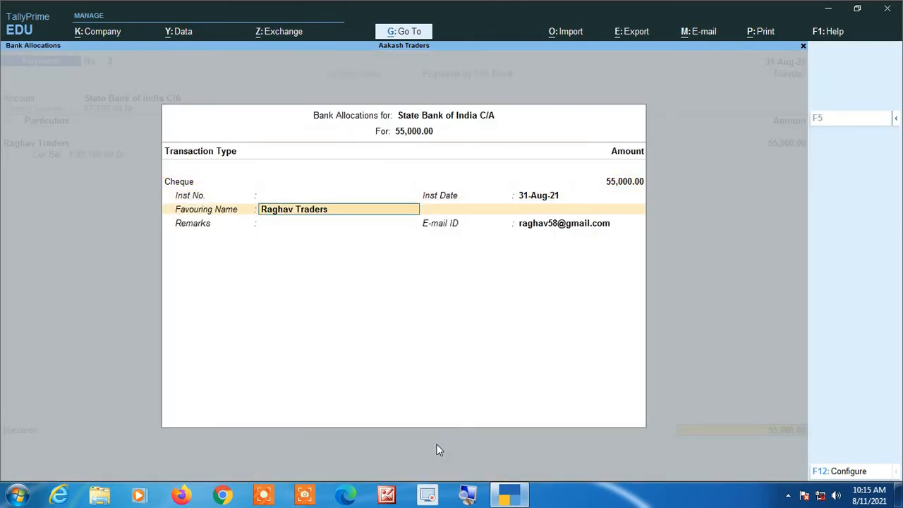
{"action": "key", "text": "Return"}
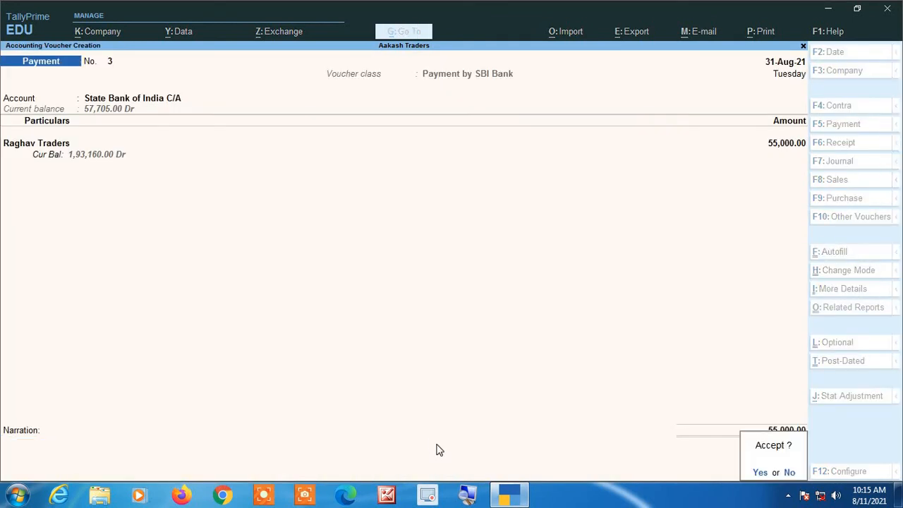
{"action": "key", "text": "Return"}
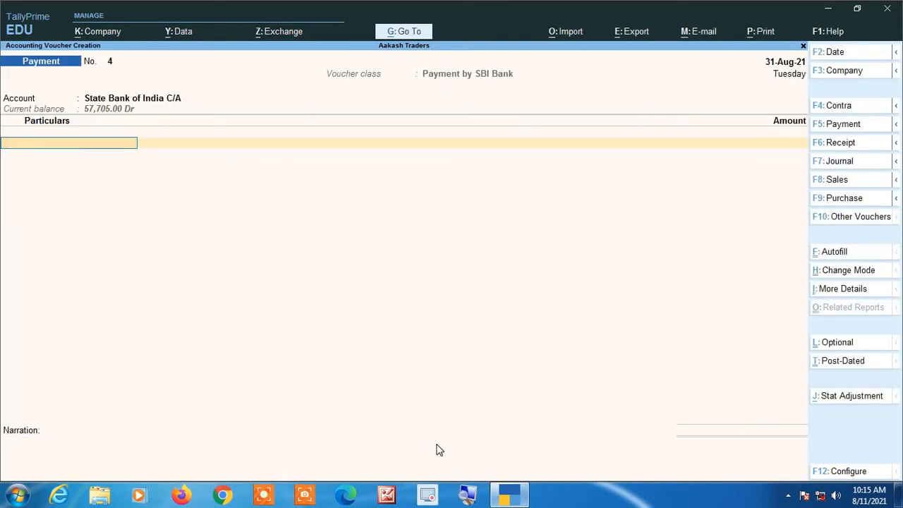
Switch the new Payment voucher to the voucher class Payment by PNB Bank.
{"action": "key", "text": "F5"}
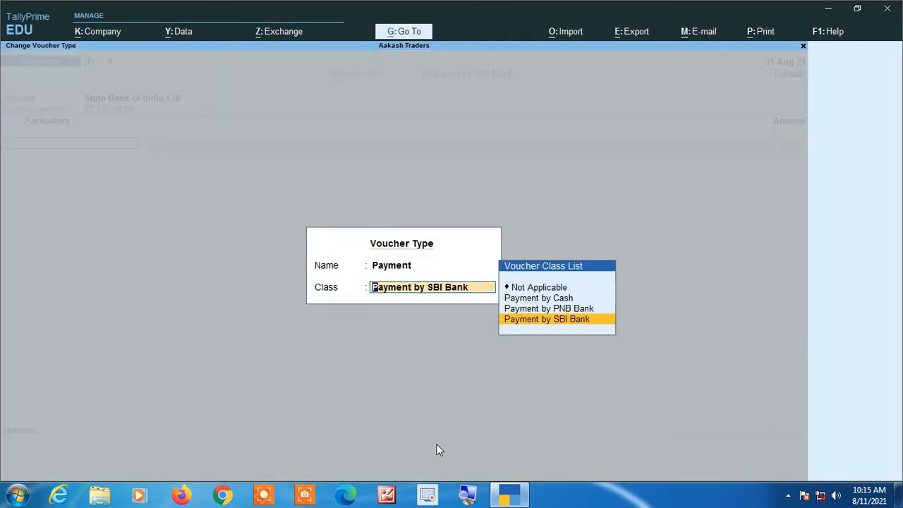
{"action": "key", "text": "Up"}
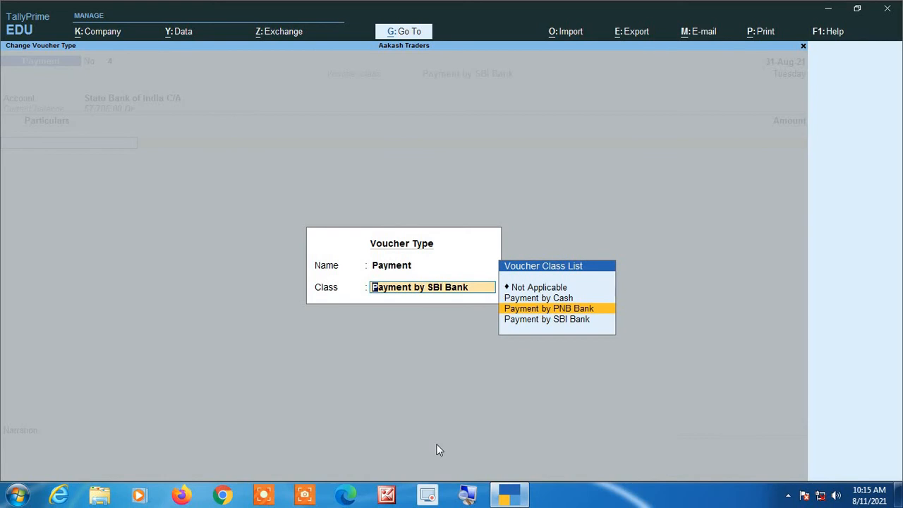
{"action": "key", "text": "Return"}
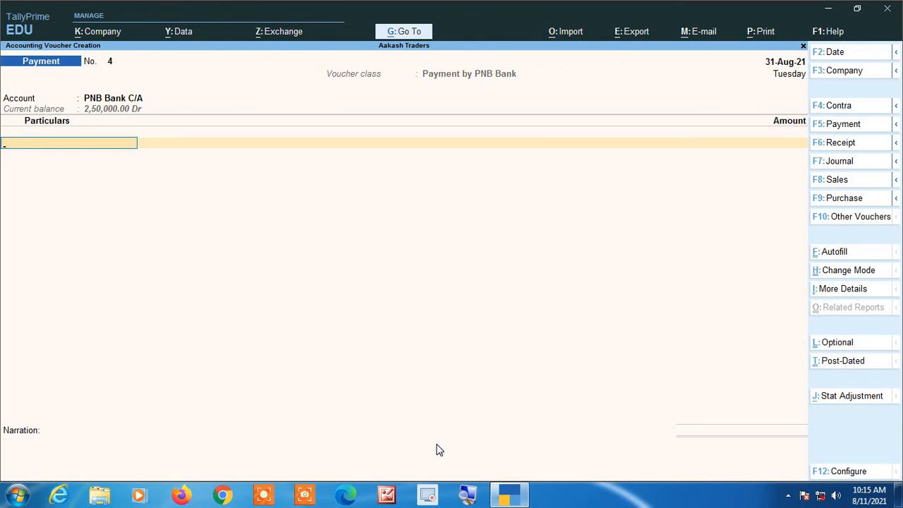
Enter a payment of 40,000 to Ganga Traders in the PNB Bank Payment voucher.
{"action": "type", "text": "Gan"}
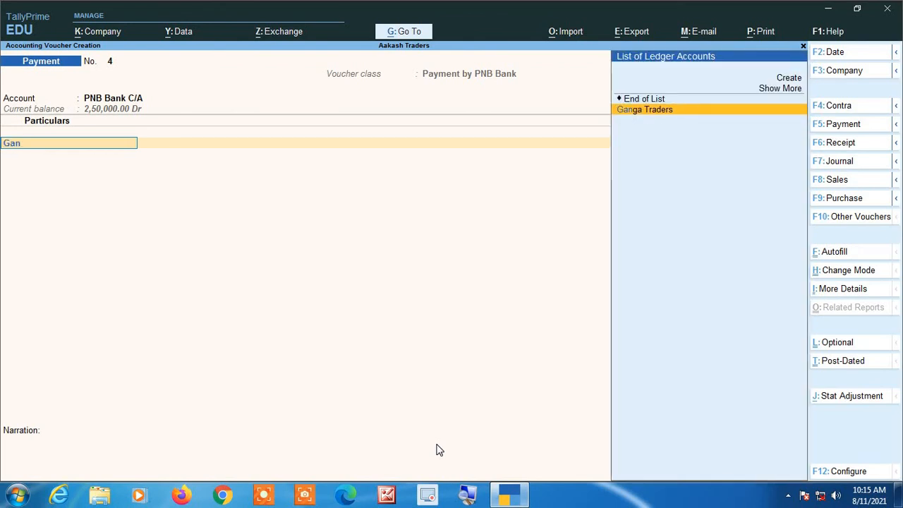
{"action": "key", "text": "Return"}
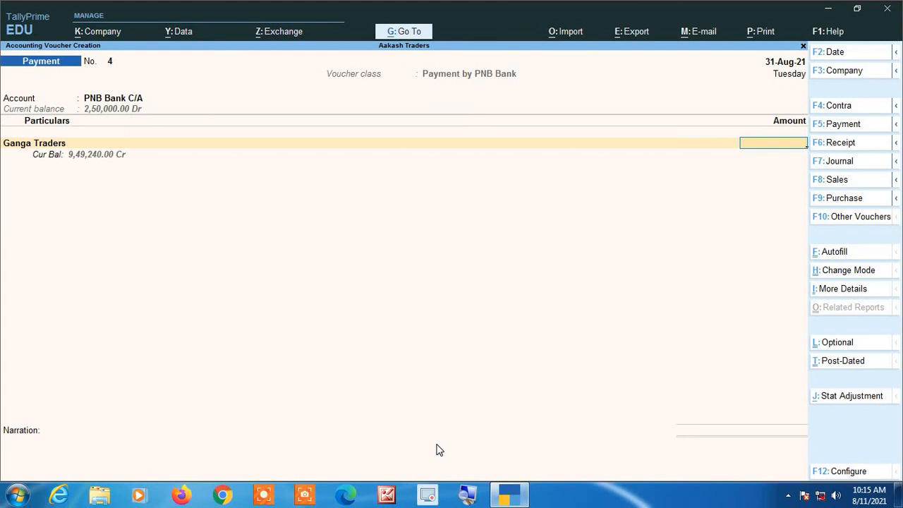
{"action": "type", "text": "40000"}
{"action": "key", "text": "Return"}
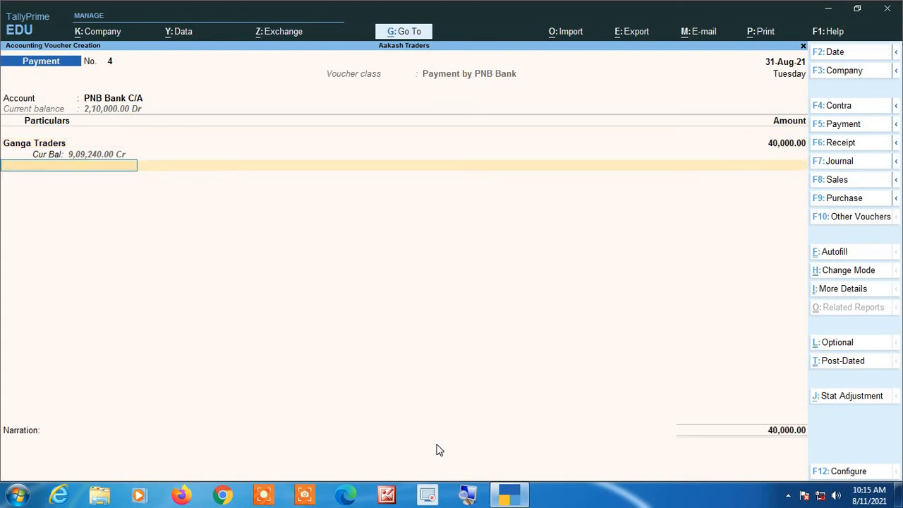
Accept the default cheque allocation for PNB Bank C/A, leave the narration empty and save the voucher.
{"action": "key", "text": "Return"}
{"action": "key", "text": "Return"}
{"action": "key", "text": "Return"}
{"action": "key", "text": "Return"}
{"action": "key", "text": "Return"}
{"action": "key", "text": "Return"}
{"action": "key", "text": "Return"}
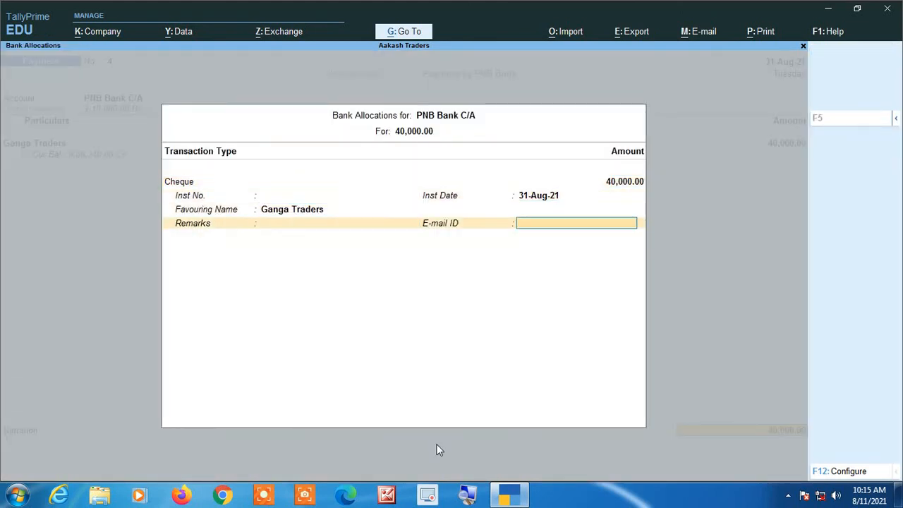
{"action": "key", "text": "Return"}
{"action": "key", "text": "Return"}
{"action": "key", "text": "Return"}
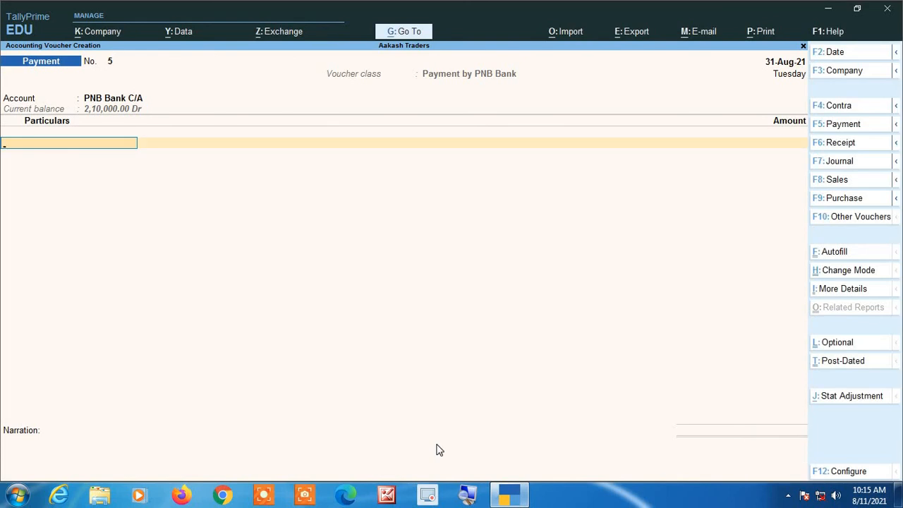
Set the new Payment voucher's class to Not Applicable so the account can be chosen manually.
{"action": "key", "text": "F5"}
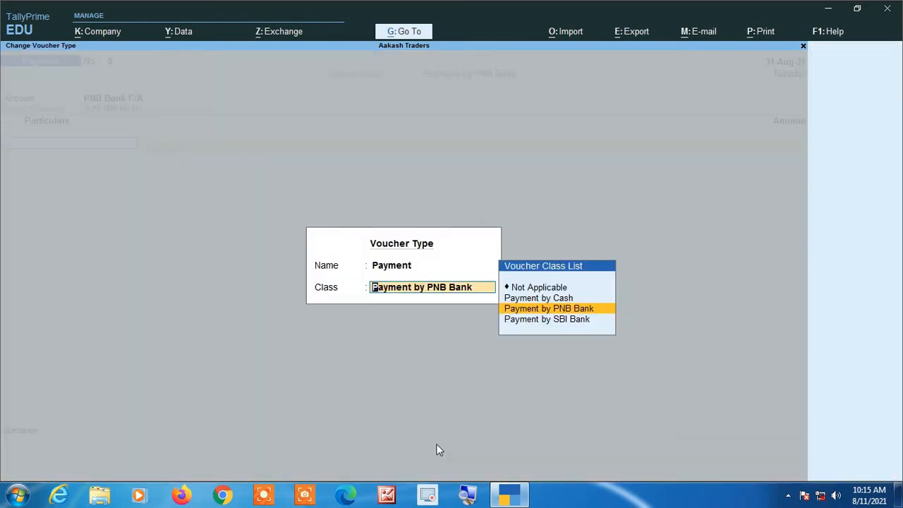
{"action": "key", "text": "Up"}
{"action": "key", "text": "Up"}
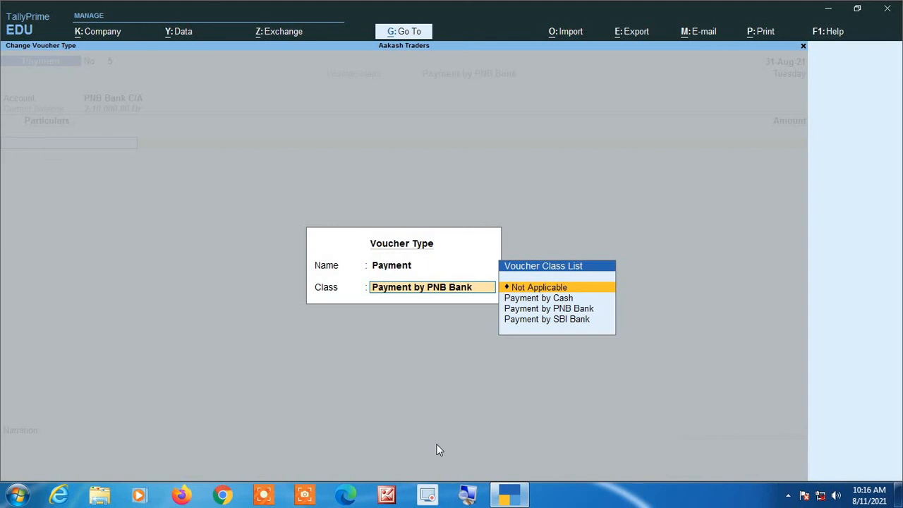
{"action": "key", "text": "Return"}
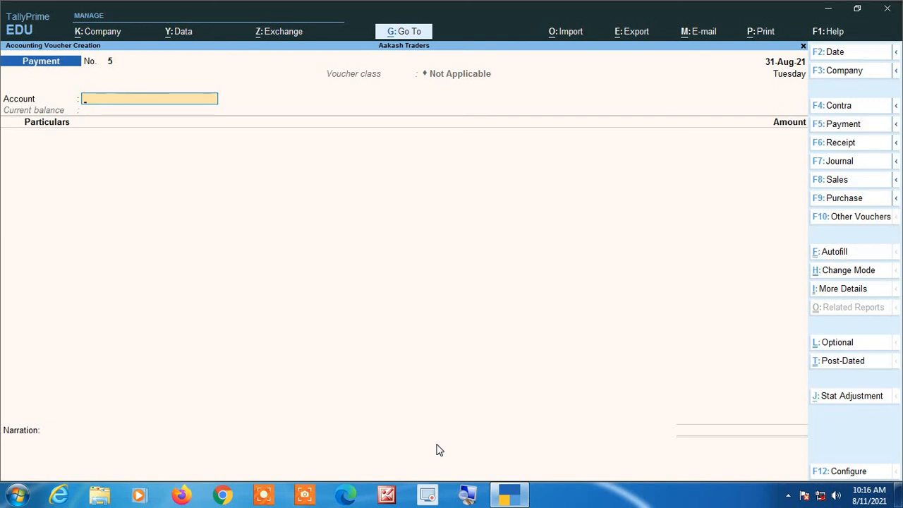
{"action": "key", "text": "F5"}
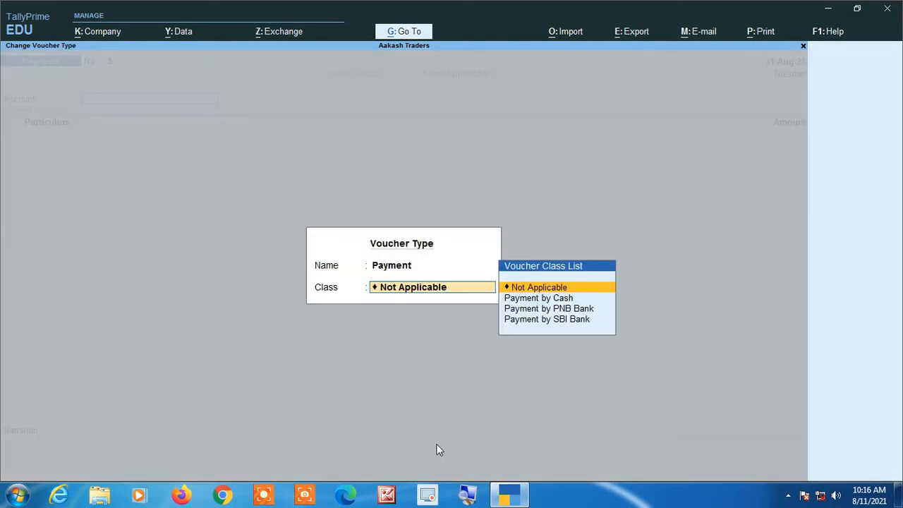
{"action": "left_click", "coordinate": [467, 496]}
{"action": "key", "text": "Return"}
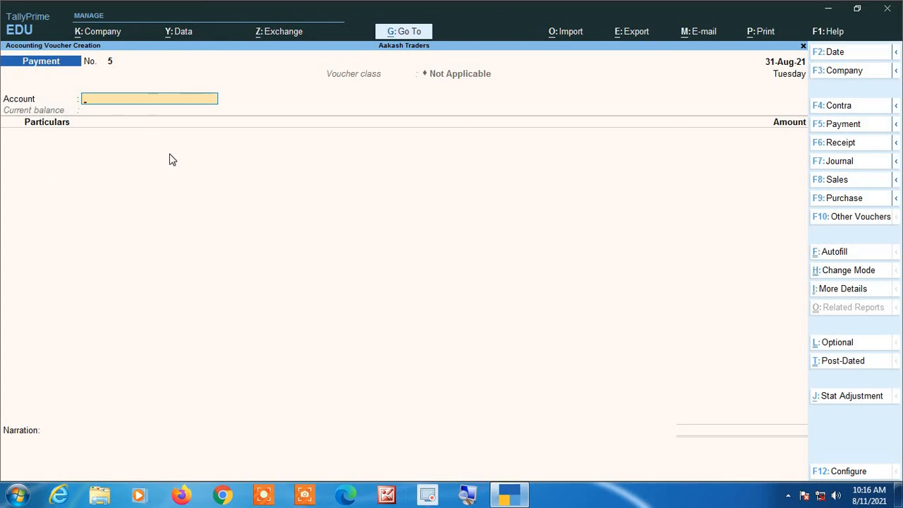
Switch to a Receipt voucher using the voucher class Receive in Cash.
{"action": "key", "text": "F6"}
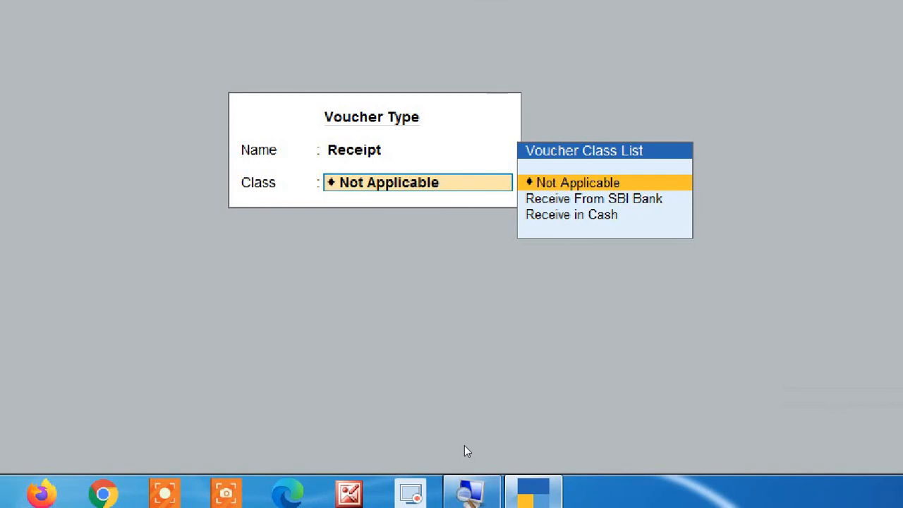
{"action": "key", "text": "Down"}
{"action": "key", "text": "Down"}
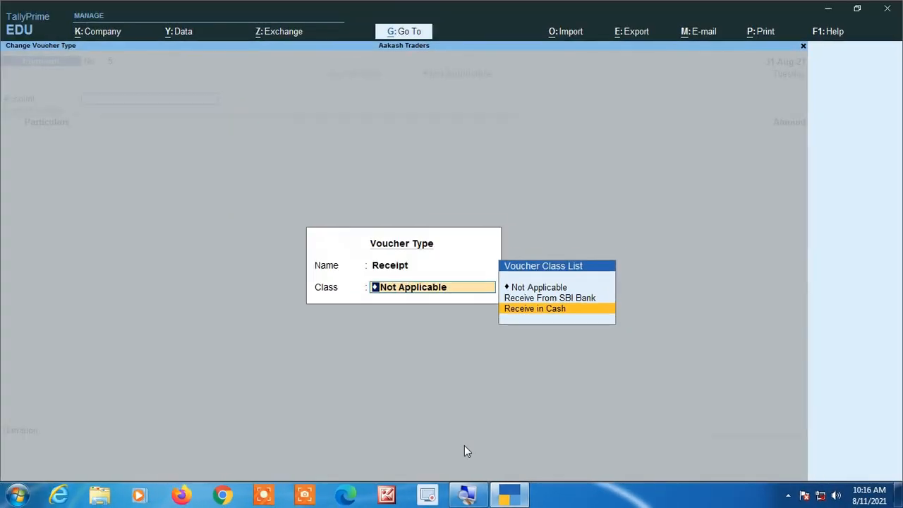
{"action": "key", "text": "Return"}
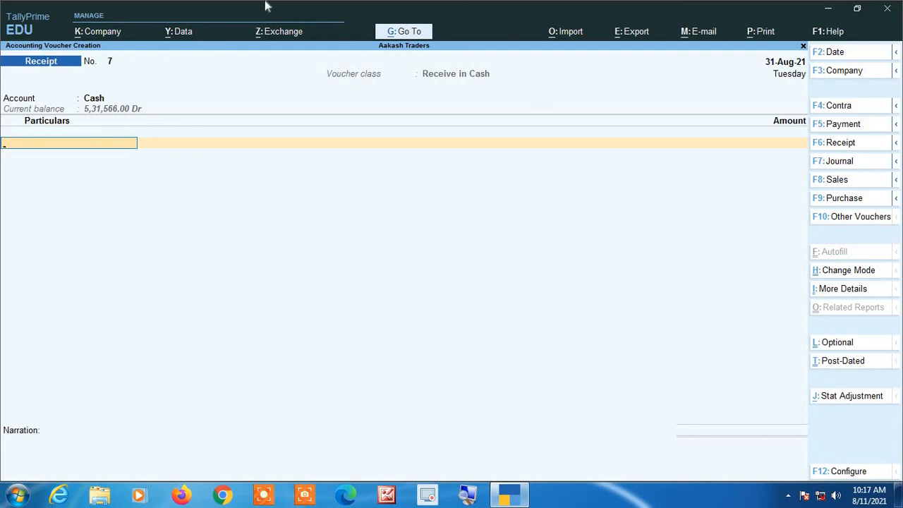
Enter a receipt of 15,000 from Deepak Traders, leave the narration empty and save the voucher.
{"action": "type", "text": "Dee"}
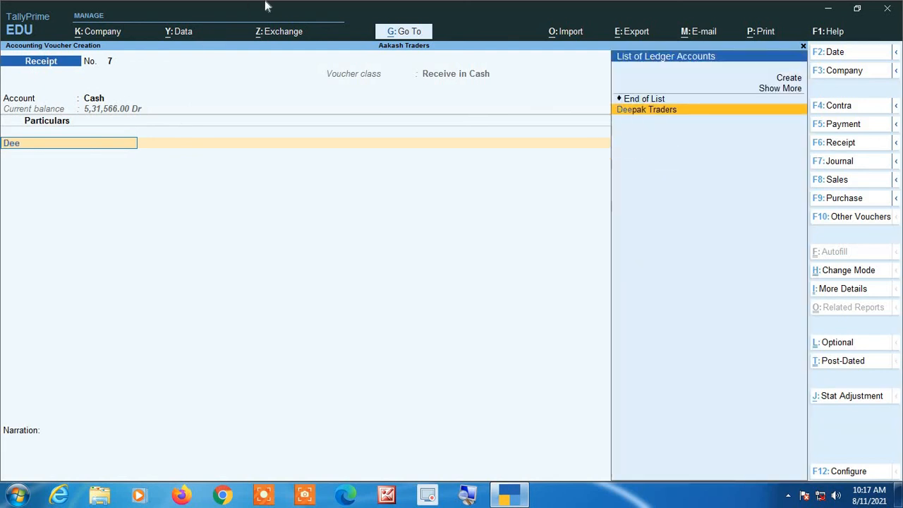
{"action": "key", "text": "Return"}
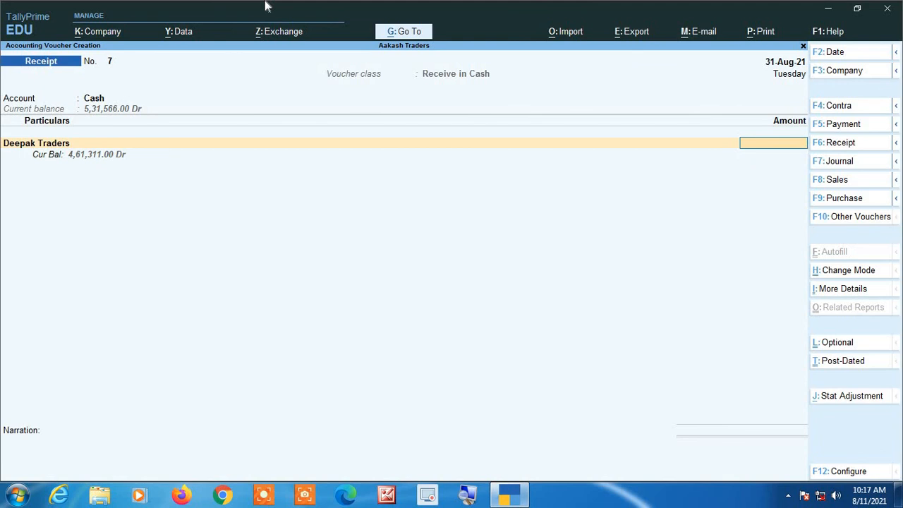
{"action": "type", "text": "15000"}
{"action": "key", "text": "Return"}
{"action": "key", "text": "Return"}
{"action": "key", "text": "Return"}
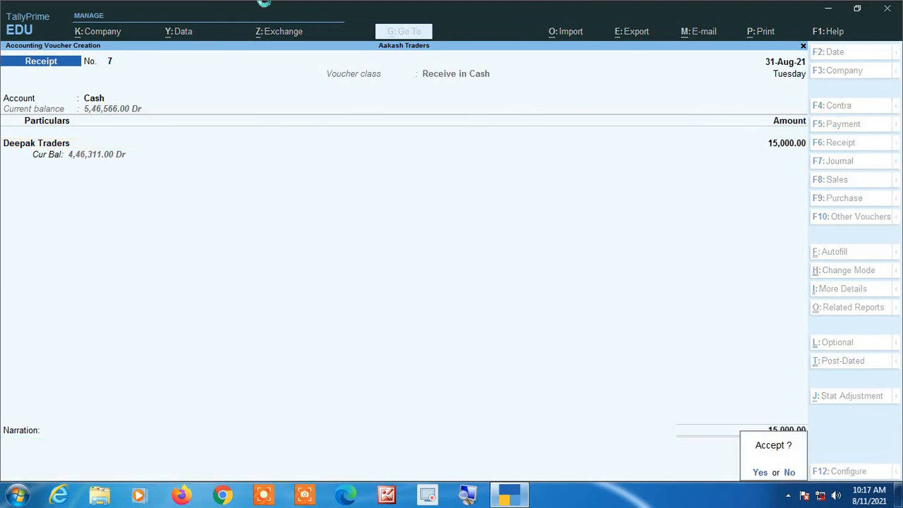
{"action": "key", "text": "Return"}
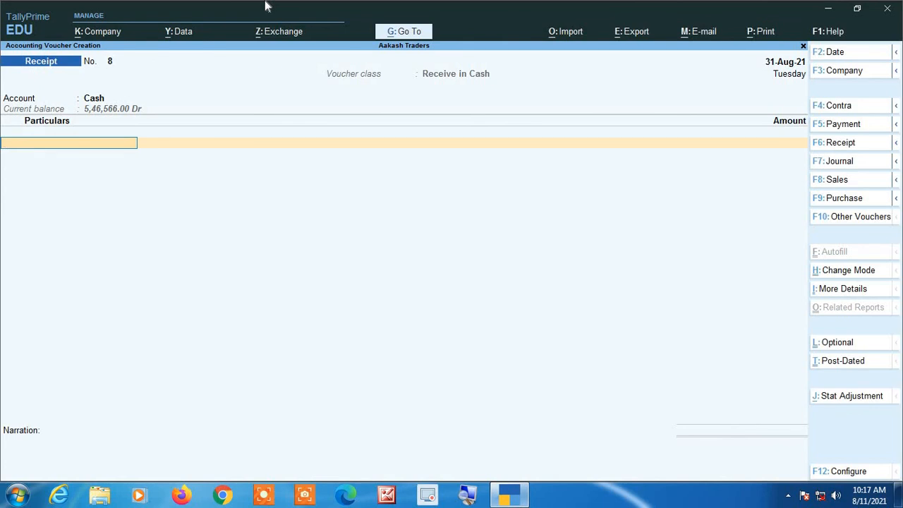
Switch the new Receipt voucher to the voucher class Receive From SBI Bank.
{"action": "key", "text": "F6"}
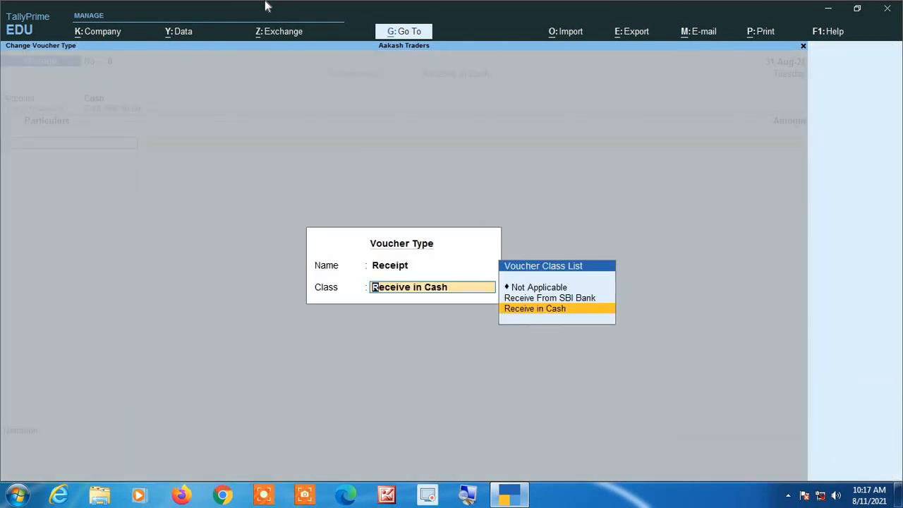
{"action": "key", "text": "Up"}
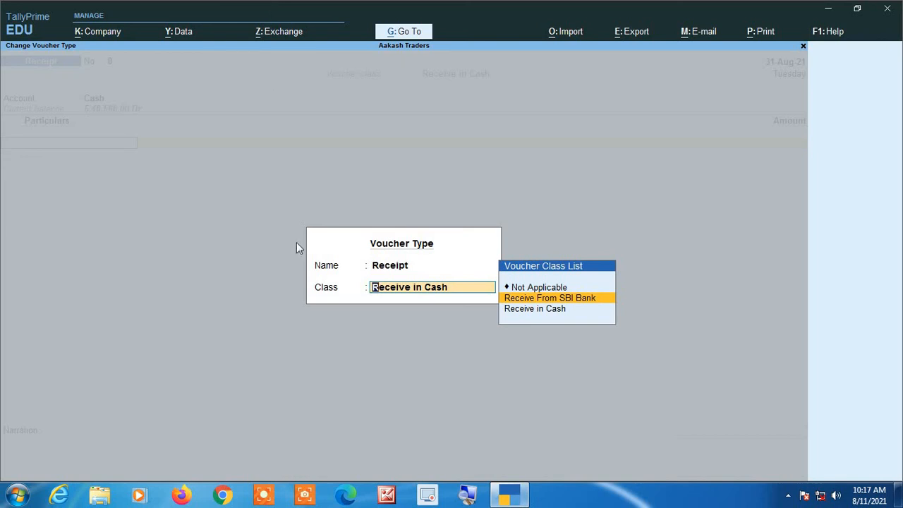
{"action": "left_click", "coordinate": [463, 501]}
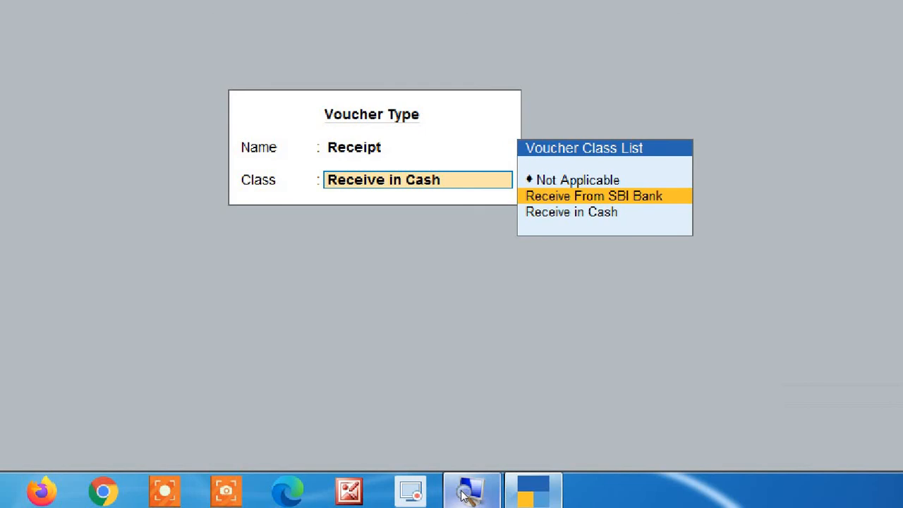
{"action": "key", "text": "super+Escape"}
{"action": "key", "text": "Return"}
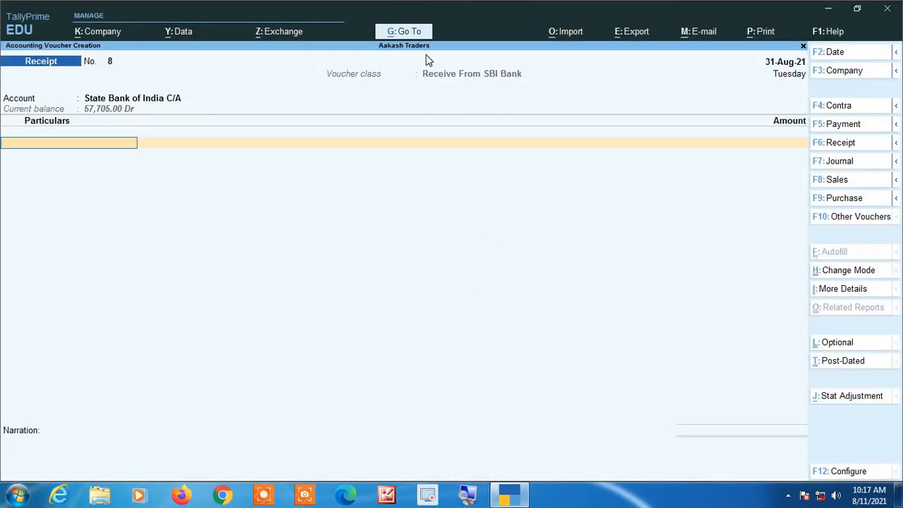
{"action": "left_click", "coordinate": [468, 497]}
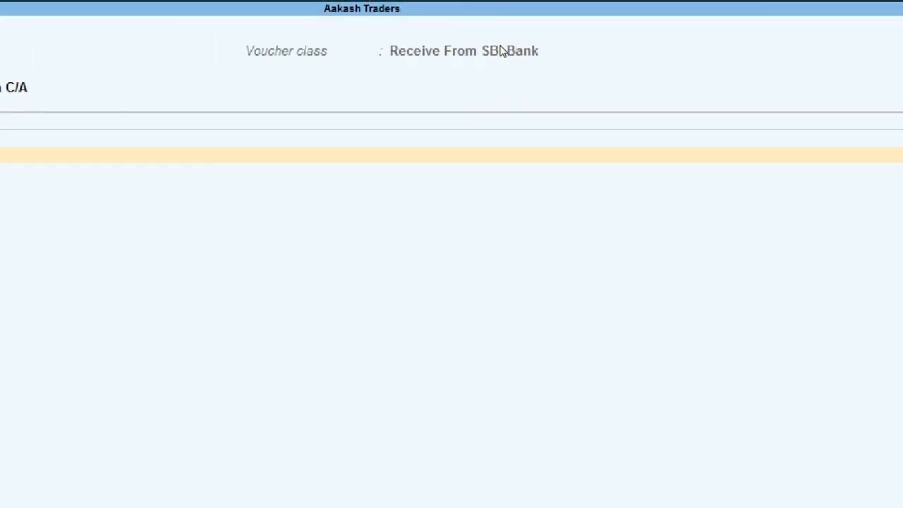
{"action": "key", "text": "super+Escape"}
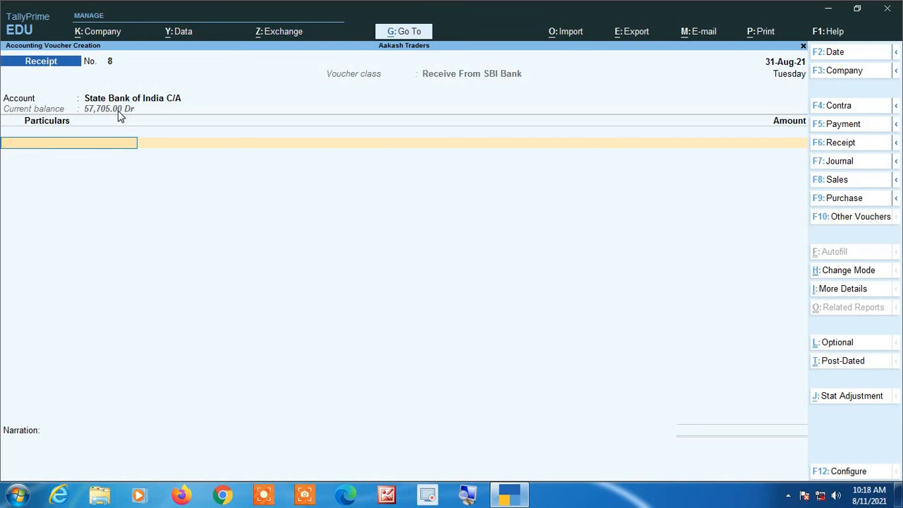
{"action": "key", "text": "Down"}
{"action": "key", "text": "Down"}
{"action": "key", "text": "Down"}
{"action": "key", "text": "Down"}
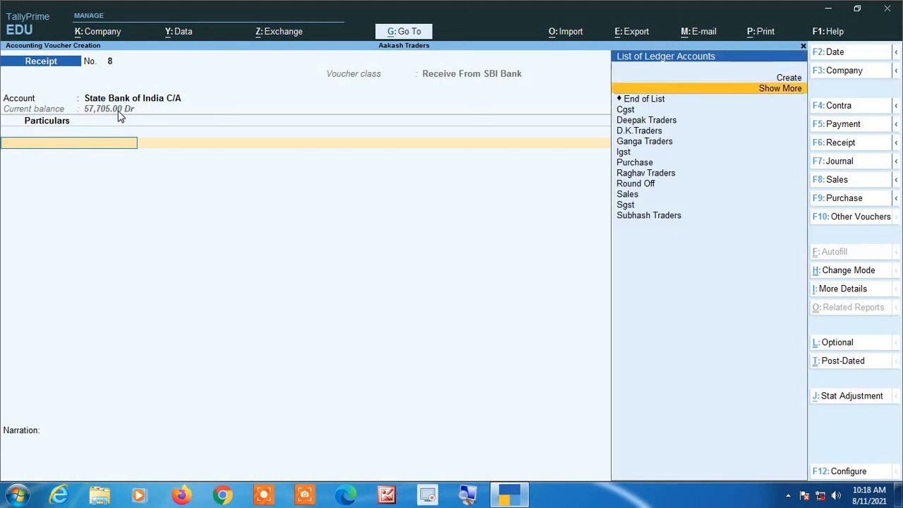
{"action": "key", "text": "Down"}
{"action": "key", "text": "Down"}
{"action": "key", "text": "Down"}
{"action": "key", "text": "Down"}
{"action": "key", "text": "Down"}
{"action": "key", "text": "Down"}
{"action": "key", "text": "Down"}
{"action": "key", "text": "Down"}
{"action": "key", "text": "Down"}
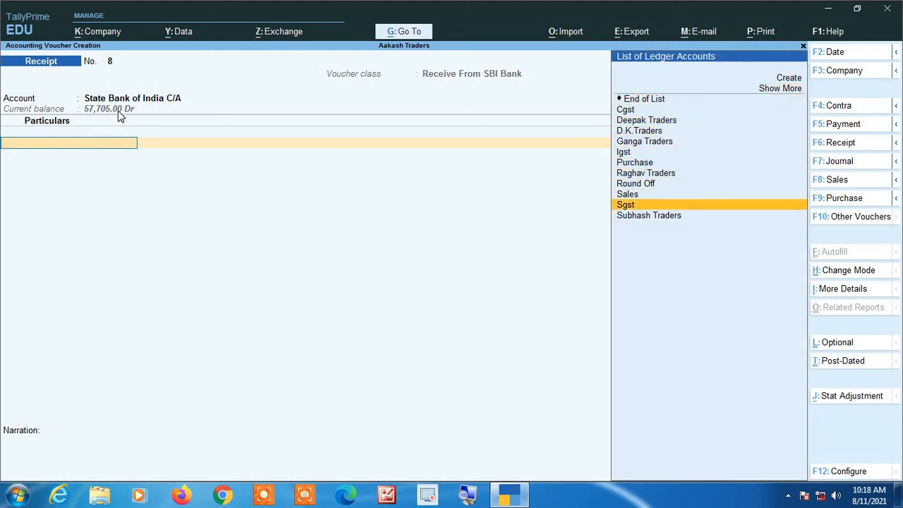
{"action": "key", "text": "Return"}
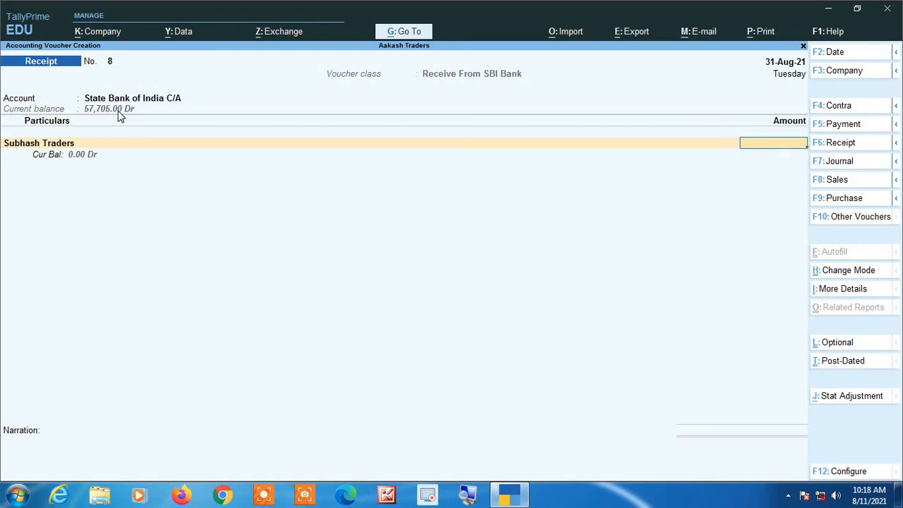
{"action": "key", "text": "BackSpace"}
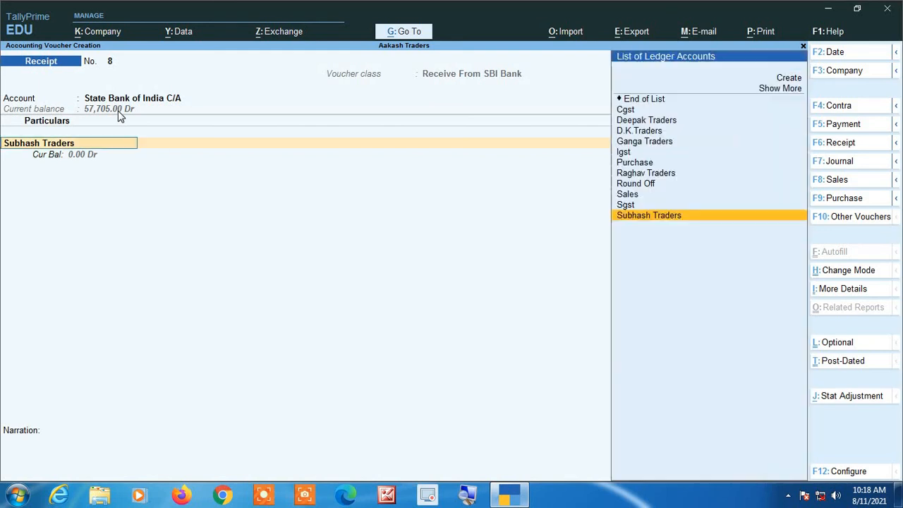
Enter Deepak Traders as the party of the SBI Bank receipt with an amount of 2,00,000.
{"action": "type", "text": "Dee"}
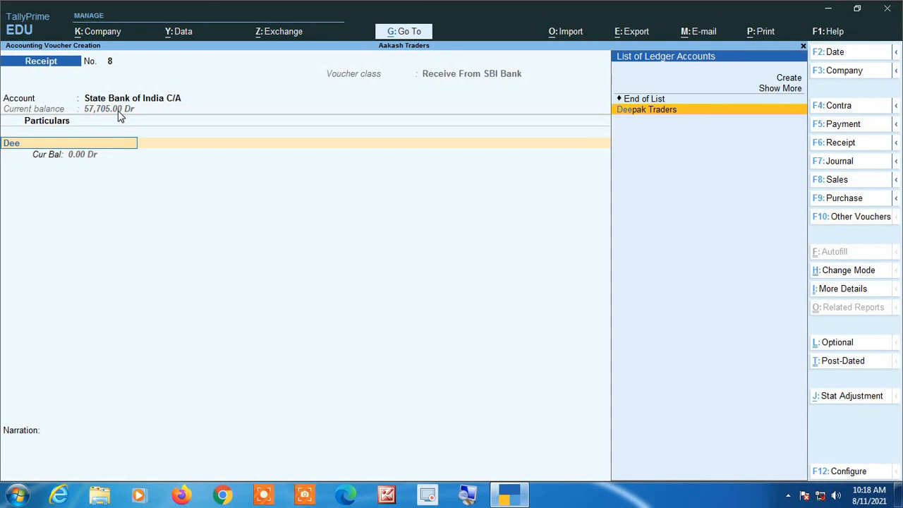
{"action": "key", "text": "Return"}
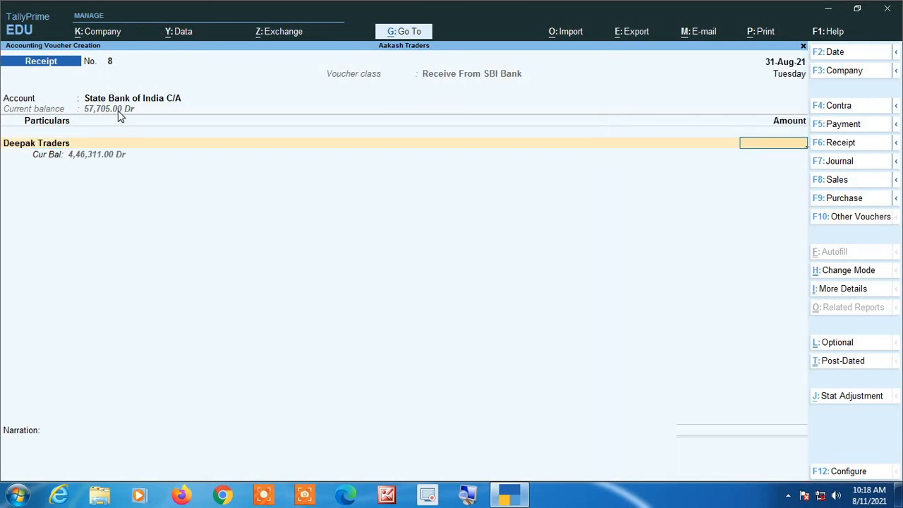
{"action": "type", "text": "200000"}
{"action": "key", "text": "Return"}
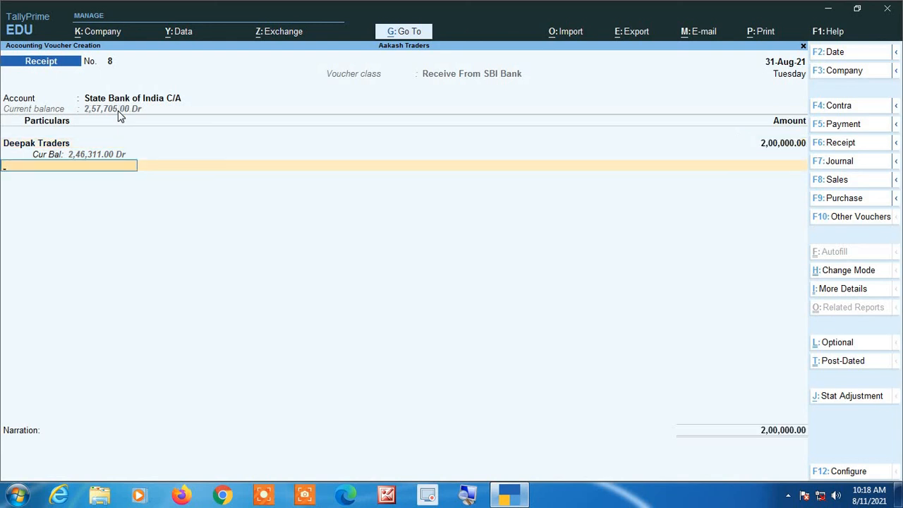
Accept the Cheque/DD bank allocation without instrument details, leave the narration empty and save the receipt voucher.
{"action": "key", "text": "Return"}
{"action": "key", "text": "Return"}
{"action": "key", "text": "Return"}
{"action": "key", "text": "Return"}
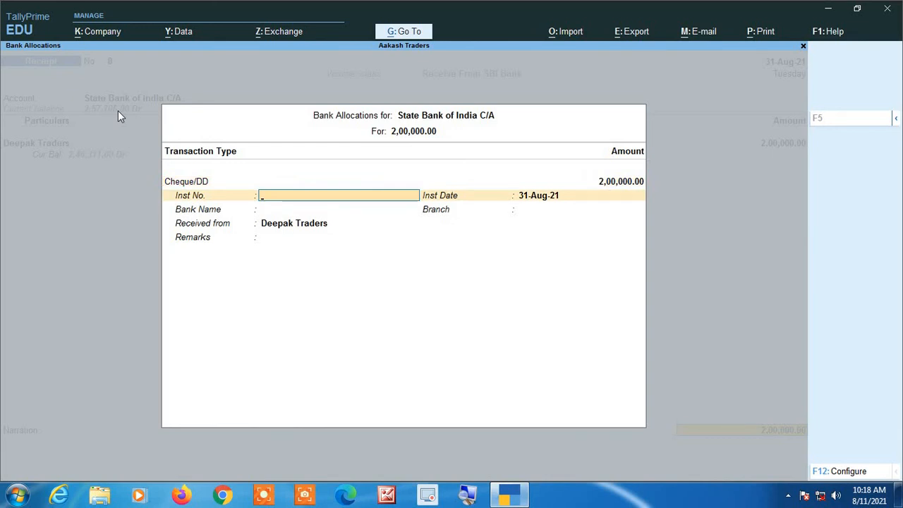
{"action": "key", "text": "Return"}
{"action": "key", "text": "Return"}
{"action": "key", "text": "Return"}
{"action": "key", "text": "Return"}
{"action": "key", "text": "Return"}
{"action": "key", "text": "Return"}
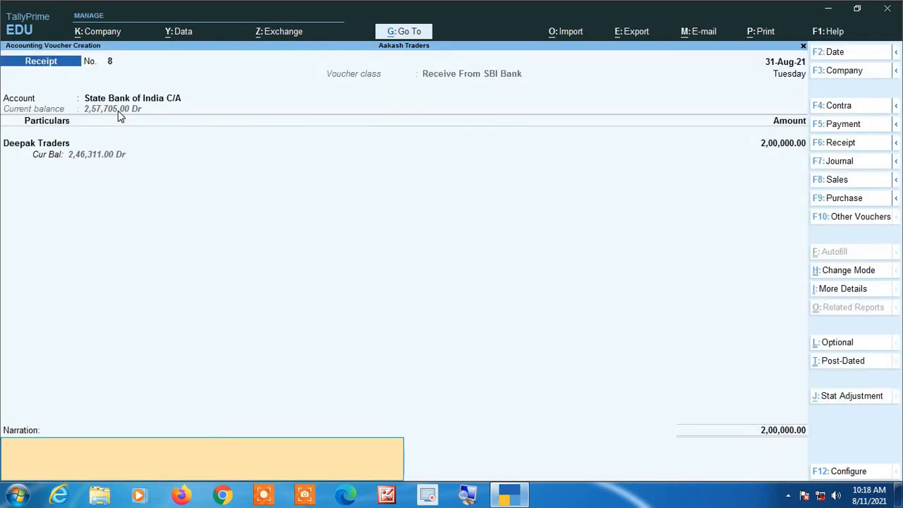
{"action": "key", "text": "Return"}
{"action": "key", "text": "Return"}
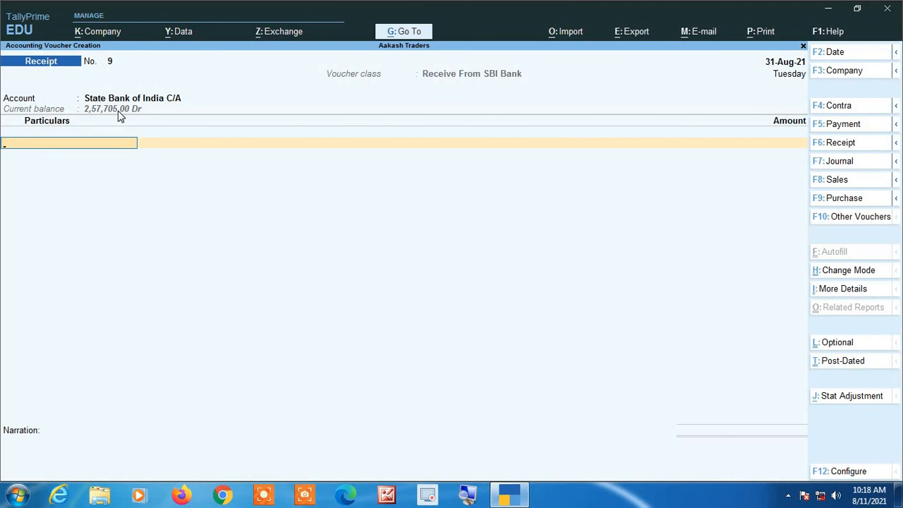
Set the new Receipt voucher's class to Not Applicable so the account can be chosen manually.
{"action": "key", "text": "F6"}
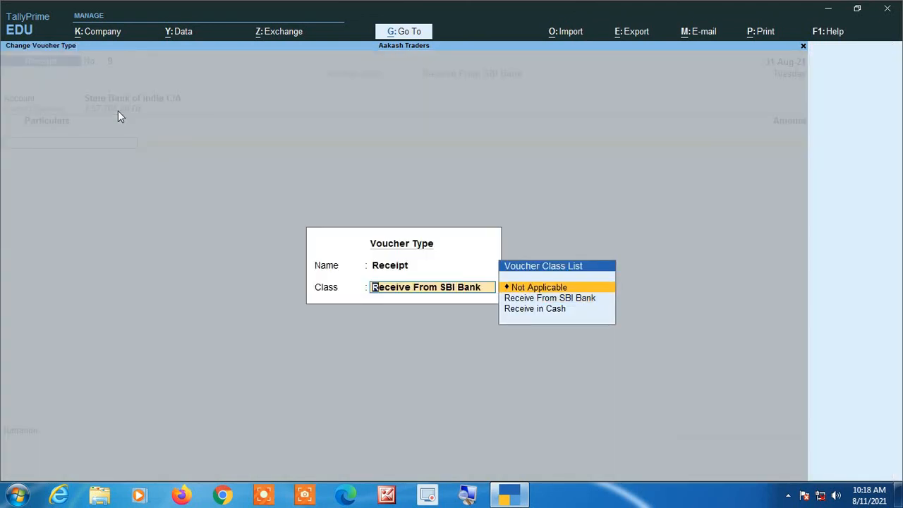
{"action": "key", "text": "Return"}
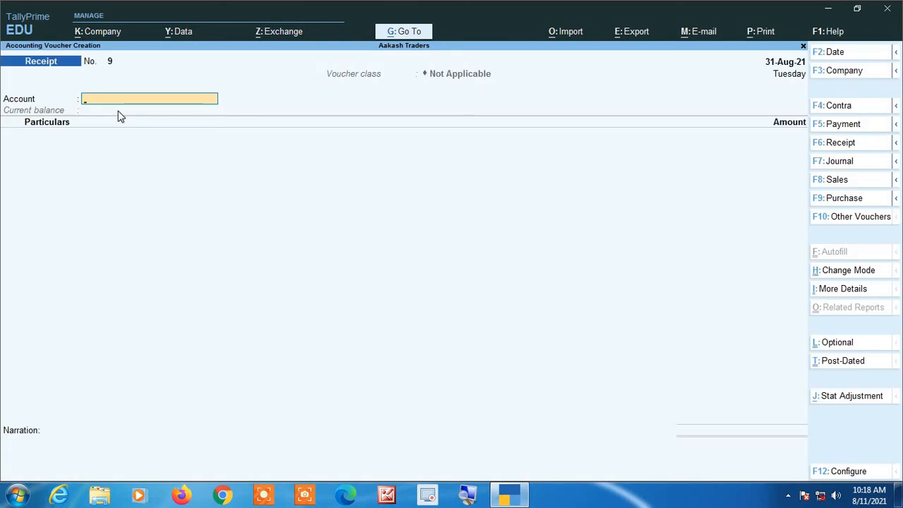